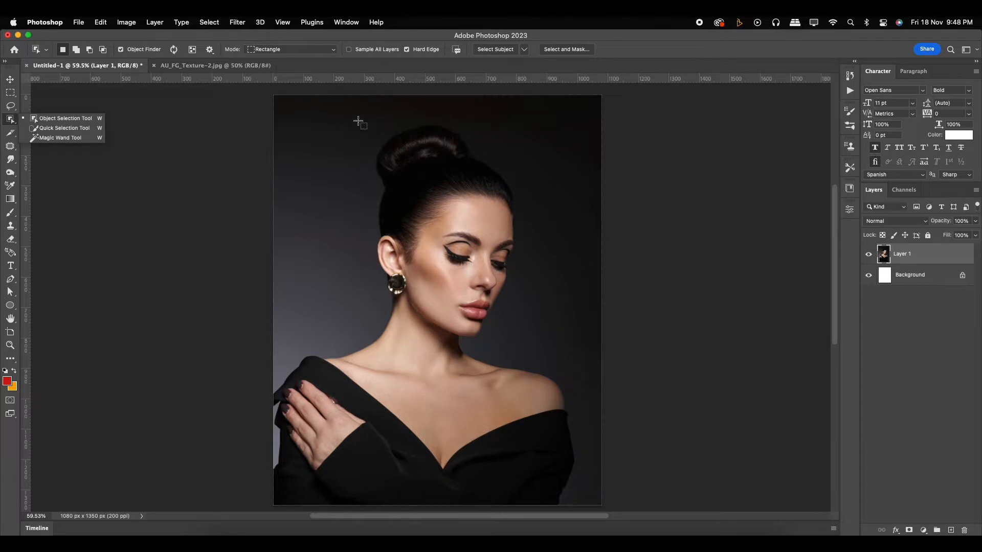
Select the woman's head with Object Selection, copy it to a new layer and flip the copy horizontally
{"action": "left_click_drag", "start_coordinate": [359, 121], "coordinate": [533, 346]}
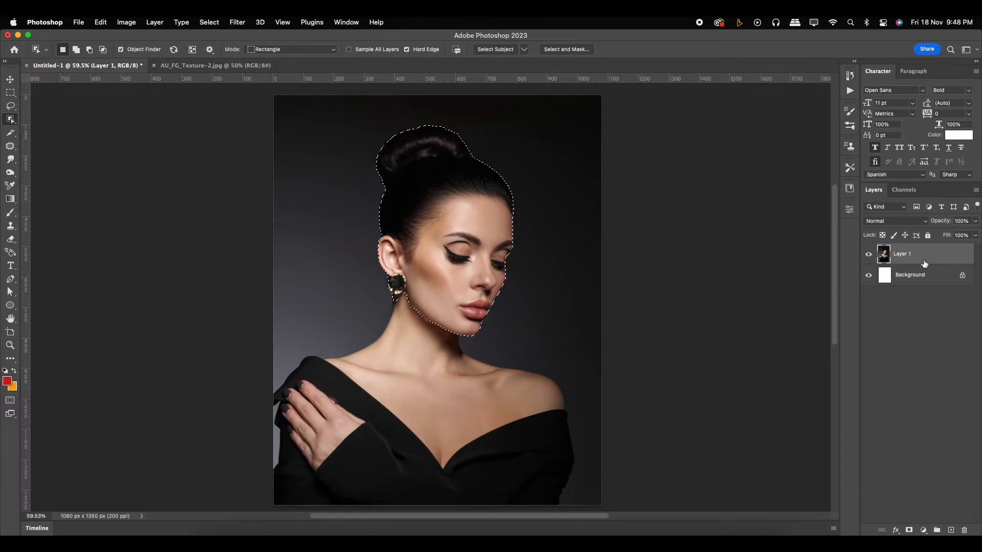
{"action": "key", "text": "super+j"}
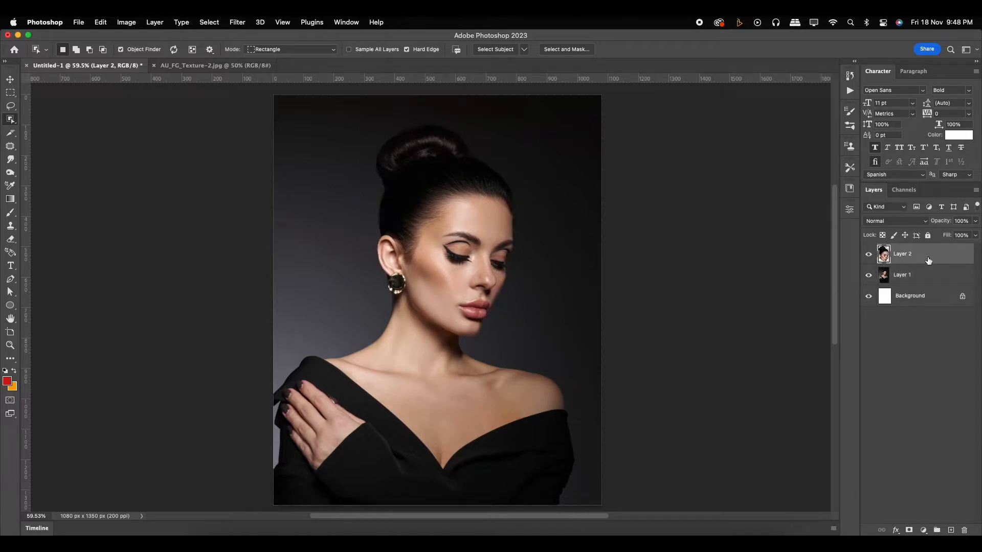
{"action": "key", "text": "super+t"}
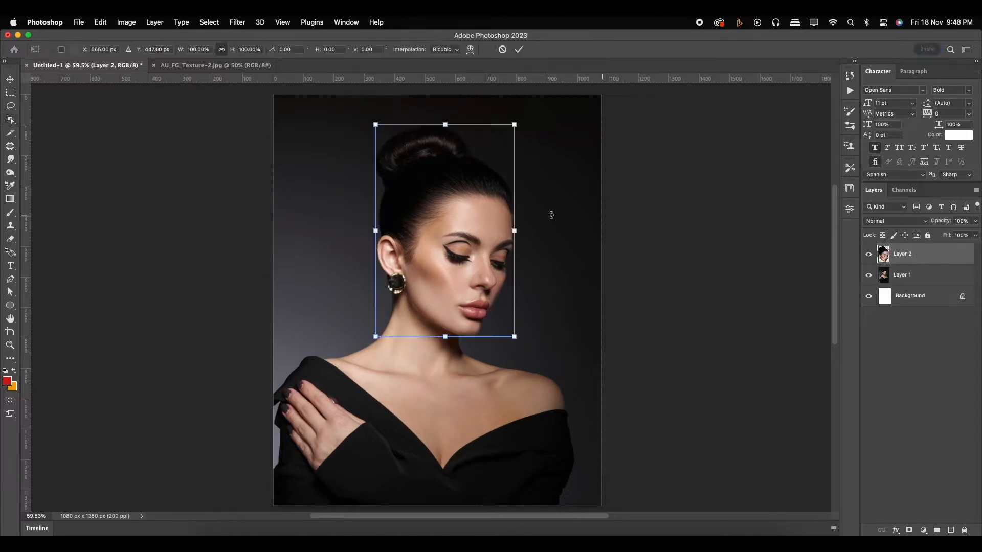
{"action": "right_click", "coordinate": [481, 223]}
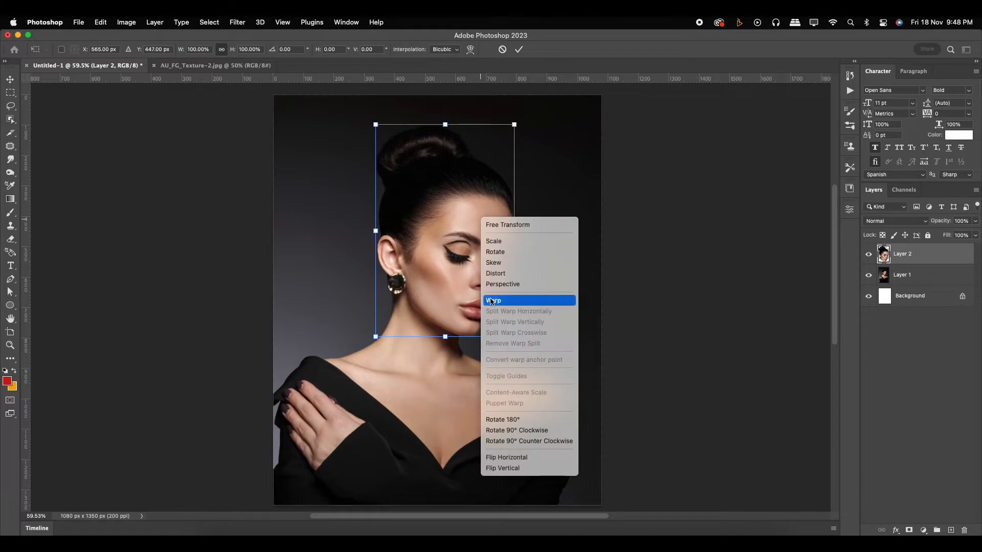
{"action": "left_click", "coordinate": [508, 458]}
{"action": "key", "text": "Return"}
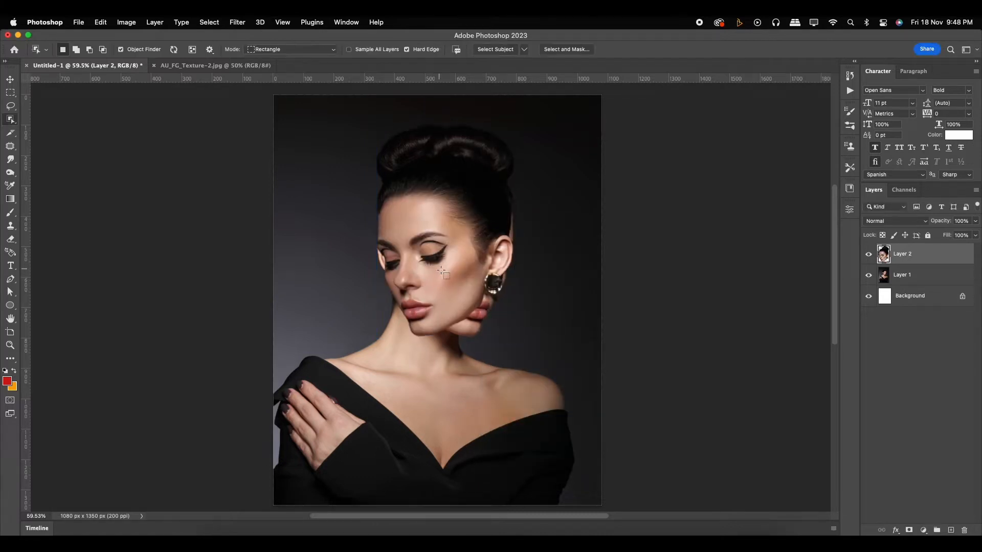
Duplicate the flipped head layer and hide the duplicate
{"action": "left_click", "coordinate": [11, 79]}
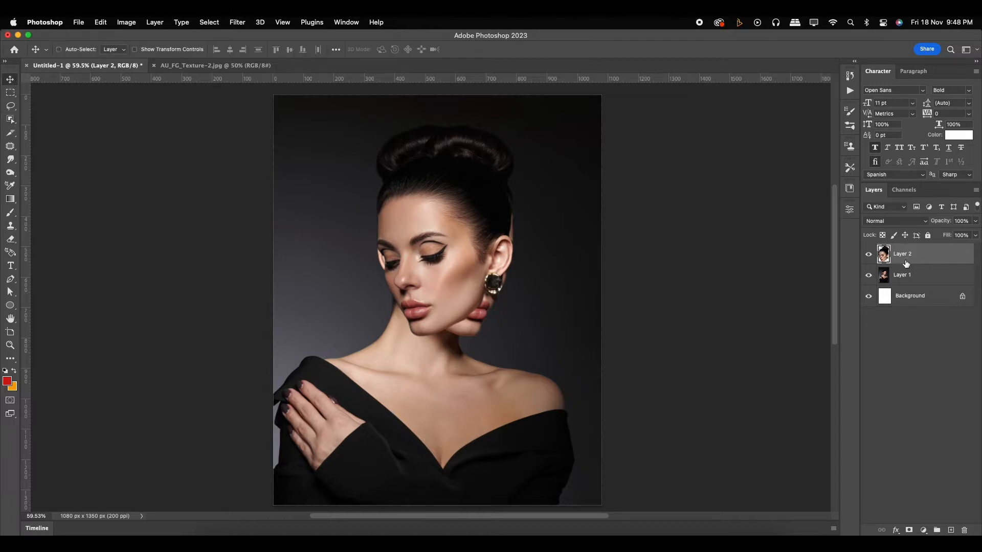
{"action": "key", "text": "super+j"}
{"action": "left_click", "coordinate": [868, 254]}
Apply a Motion Blur to Layer 2 with an angle of 0° and a distance of 344 pixels
{"action": "left_click", "coordinate": [907, 277]}
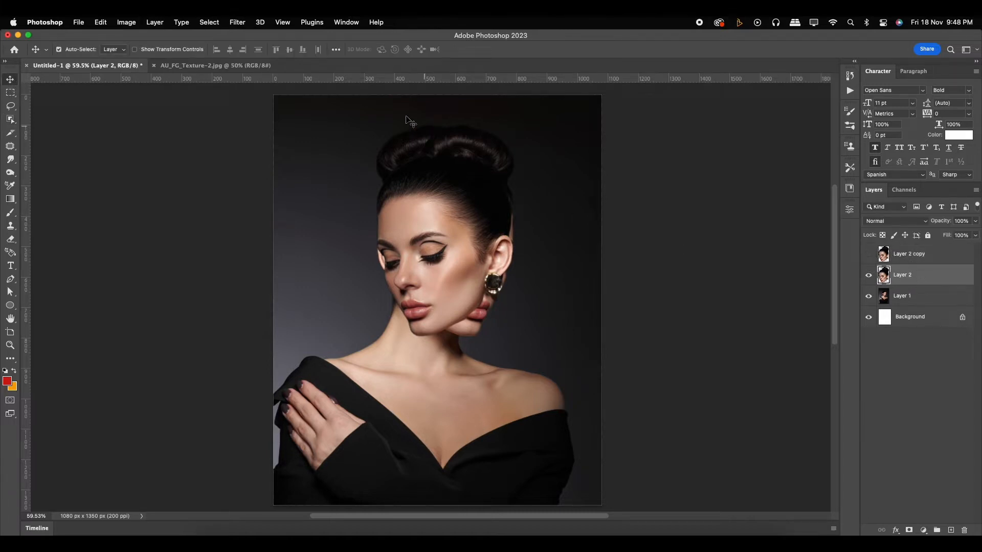
{"action": "left_click", "coordinate": [233, 24]}
{"action": "mouse_move", "coordinate": [301, 154]}
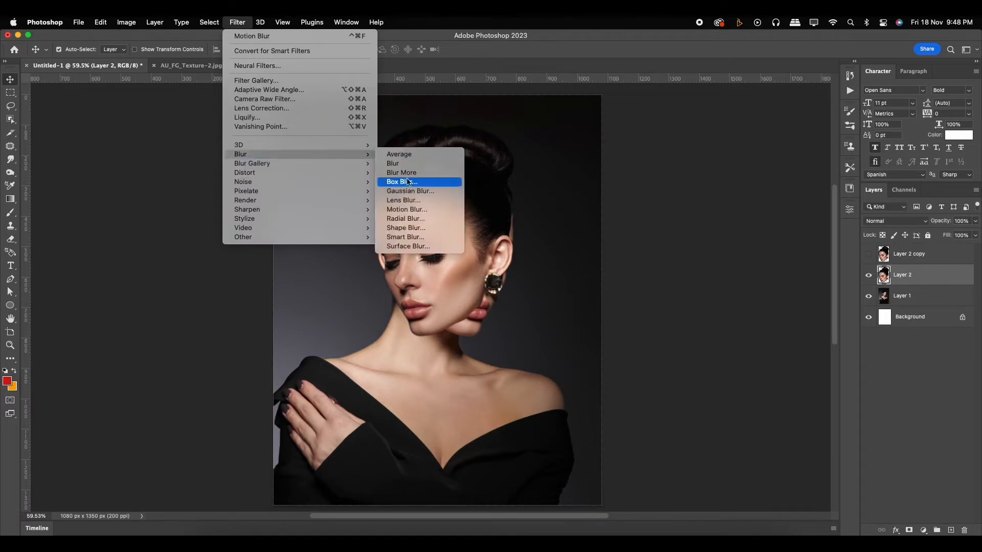
{"action": "left_click", "coordinate": [410, 211]}
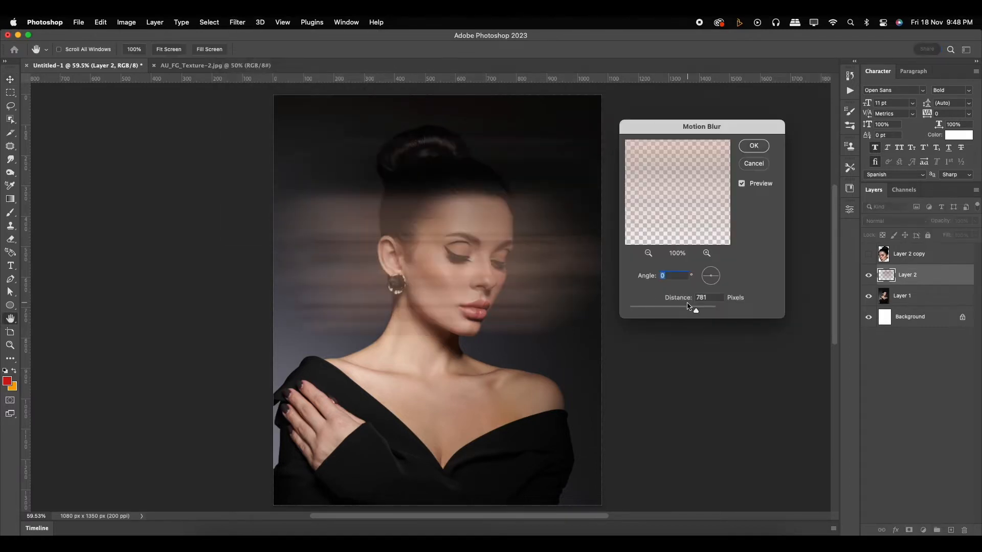
{"action": "left_click_drag", "start_coordinate": [688, 306], "coordinate": [689, 311]}
{"action": "key", "text": "Return"}
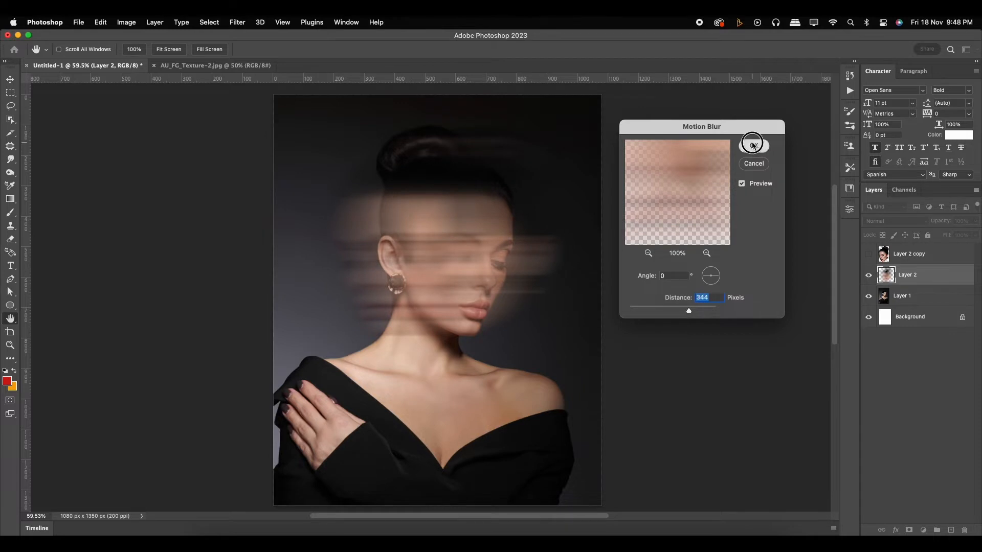
Show the hidden Layer 2 copy and duplicate it
{"action": "left_click", "coordinate": [867, 256]}
{"action": "left_click", "coordinate": [922, 259]}
{"action": "key", "text": "super+j"}
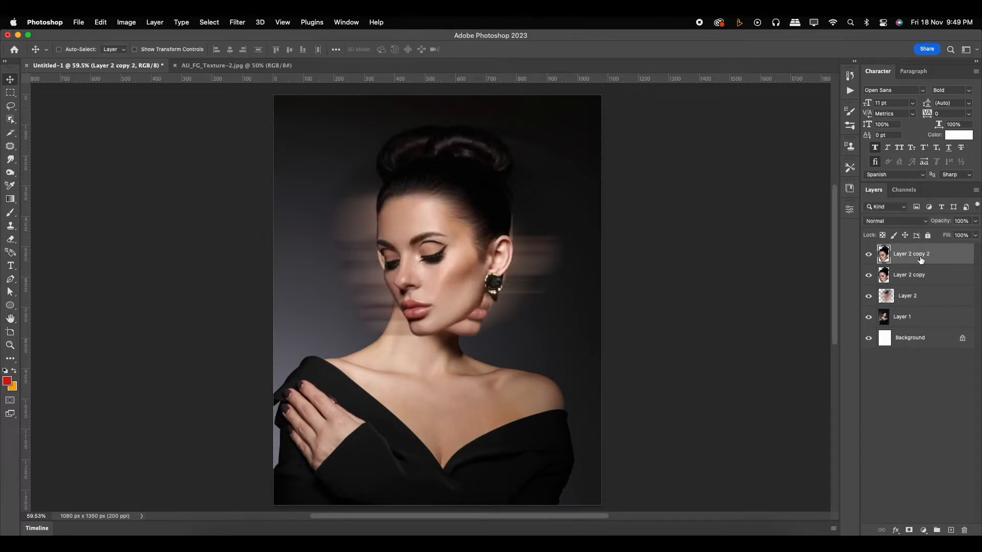
Flip the topmost head duplicate horizontally and hide it, leaving Layer 2 copy shown
{"action": "key", "text": "super+t"}
{"action": "right_click", "coordinate": [479, 242]}
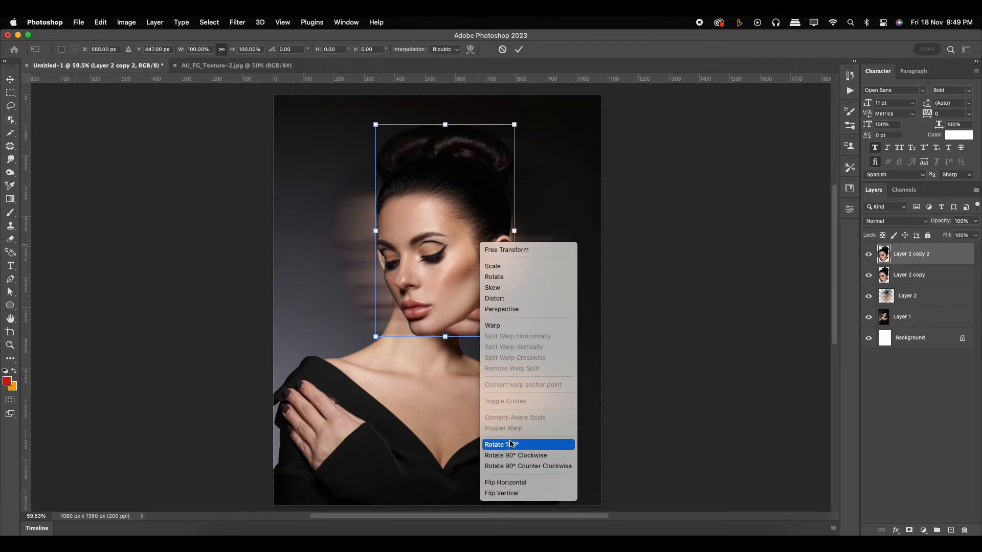
{"action": "left_click", "coordinate": [511, 482]}
{"action": "key", "text": "Return"}
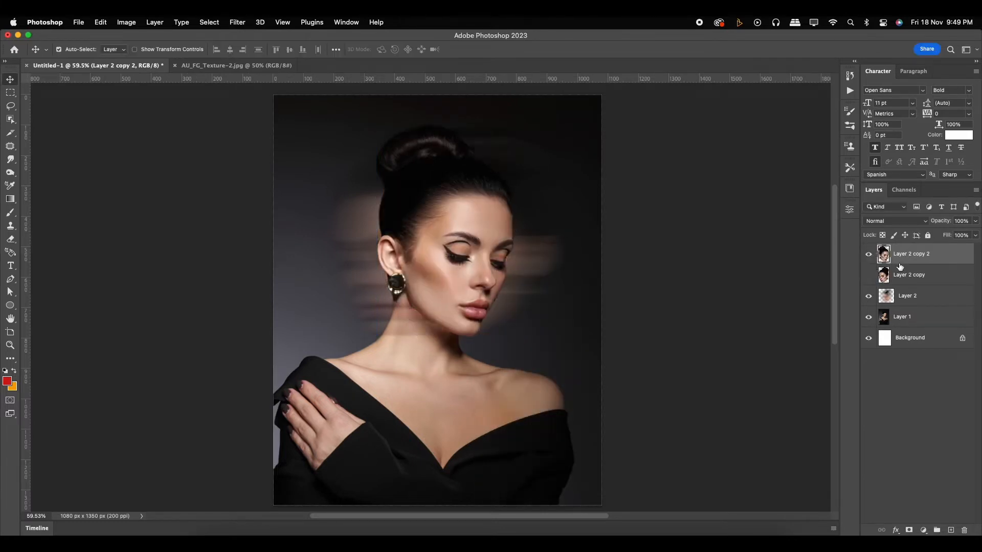
{"action": "left_click", "coordinate": [867, 254]}
Flip Layer 2 copy horizontally so the head faces the original direction
{"action": "left_click", "coordinate": [935, 276]}
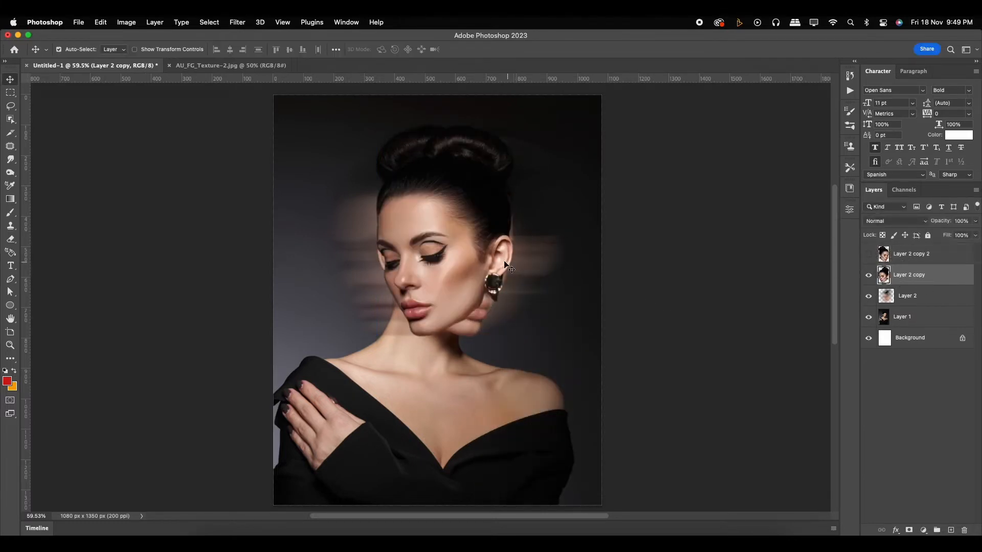
{"action": "key", "text": "super+t"}
{"action": "right_click", "coordinate": [459, 252]}
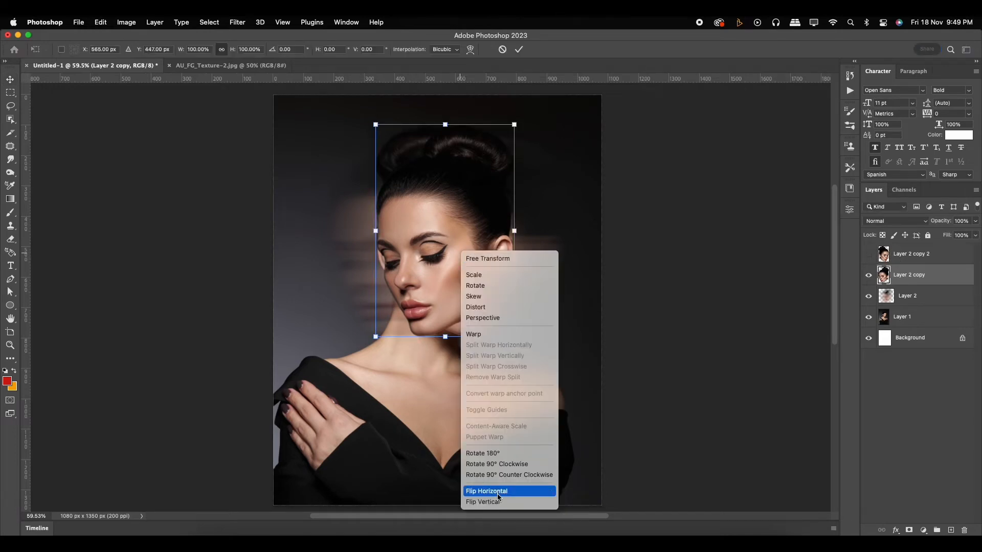
{"action": "left_click", "coordinate": [508, 490]}
{"action": "double_click", "coordinate": [447, 267]}
Apply a Motion Blur to Layer 2 copy with an angle of 0° and a distance of 273 pixels
{"action": "left_click", "coordinate": [909, 279]}
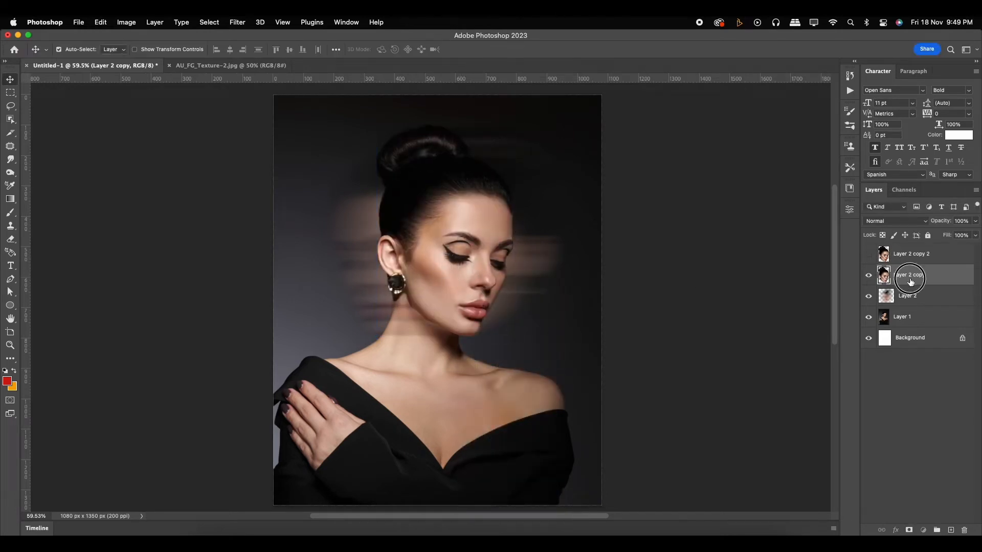
{"action": "left_click", "coordinate": [240, 27]}
{"action": "mouse_move", "coordinate": [353, 154]}
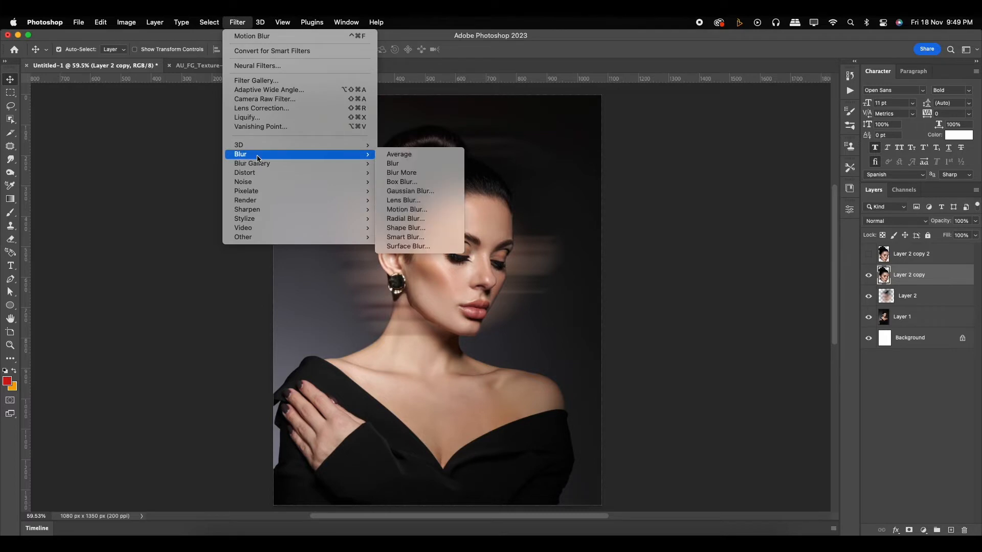
{"action": "left_click", "coordinate": [423, 210]}
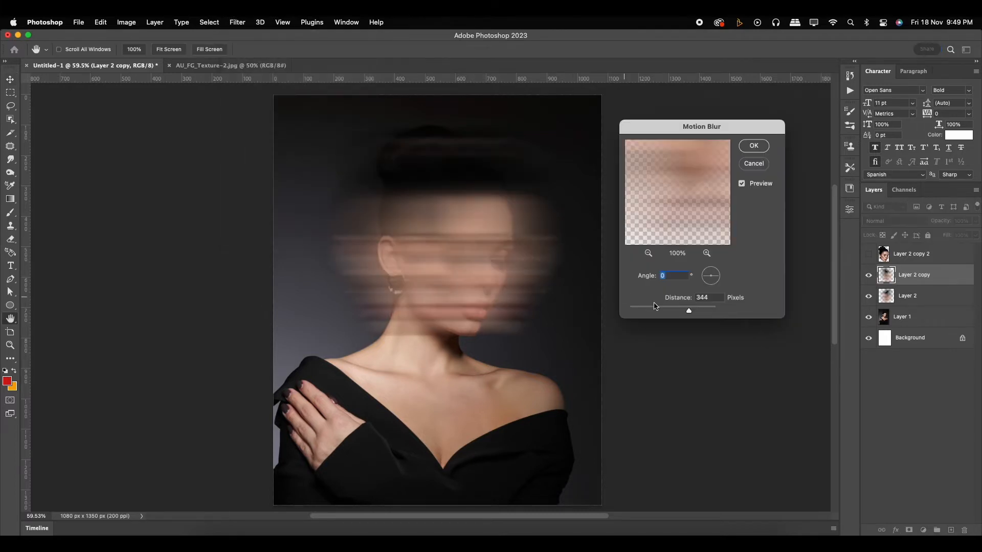
{"action": "left_click_drag", "start_coordinate": [691, 311], "coordinate": [683, 310]}
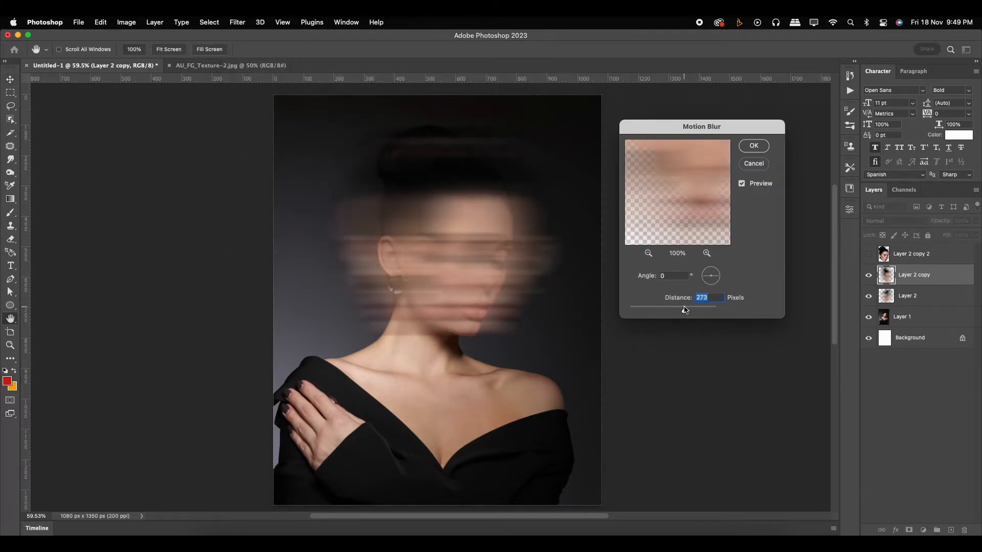
{"action": "left_click", "coordinate": [750, 147]}
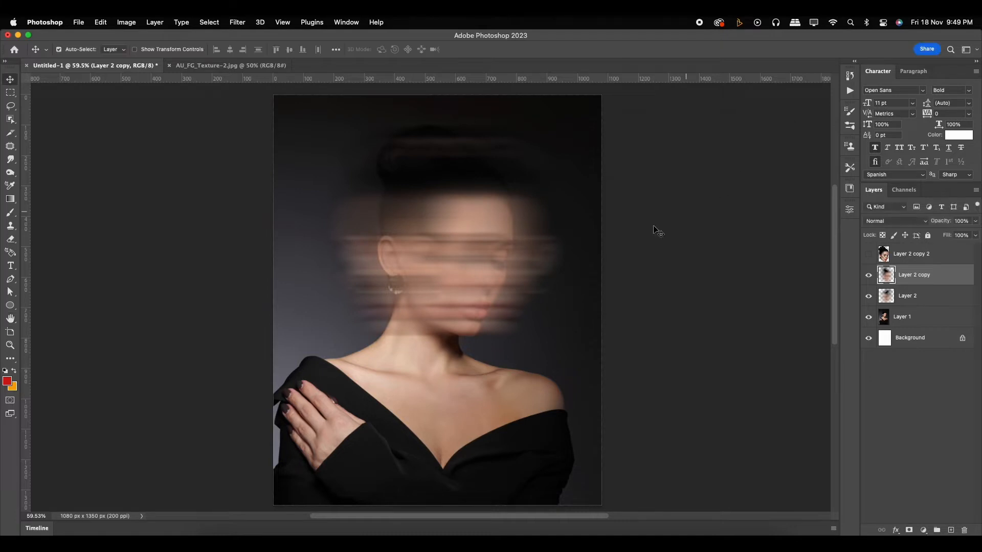
Shift the blurred Layer 2 copy slightly to the right, to about X 599 px, keeping its height level
{"action": "key", "text": "ctrl+t"}
{"action": "left_click_drag", "start_coordinate": [457, 263], "coordinate": [469, 266]}
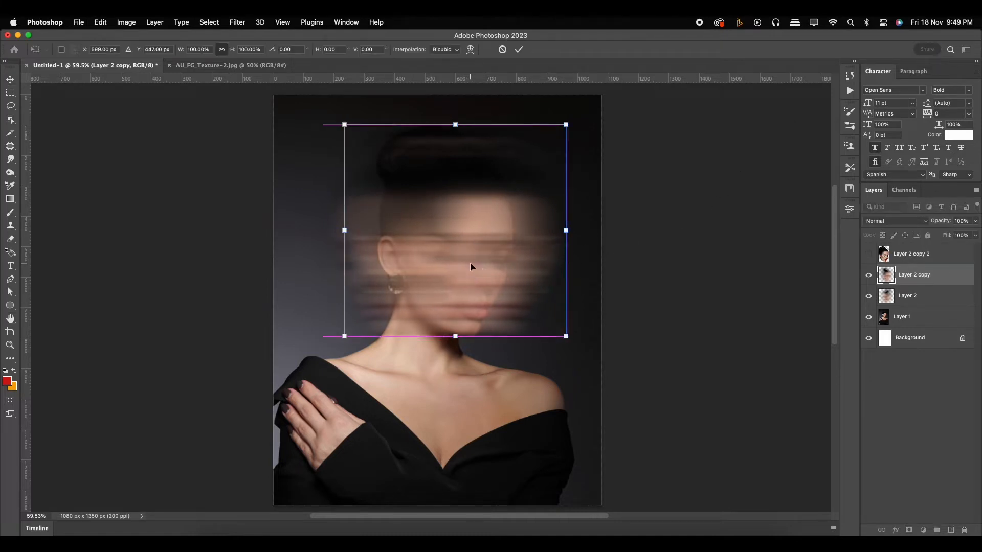
{"action": "key", "text": "Return"}
Shift the blurred Layer 2 slightly to the left to widen the streaks on that side of the head
{"action": "left_click", "coordinate": [908, 296]}
{"action": "key", "text": "ctrl+t"}
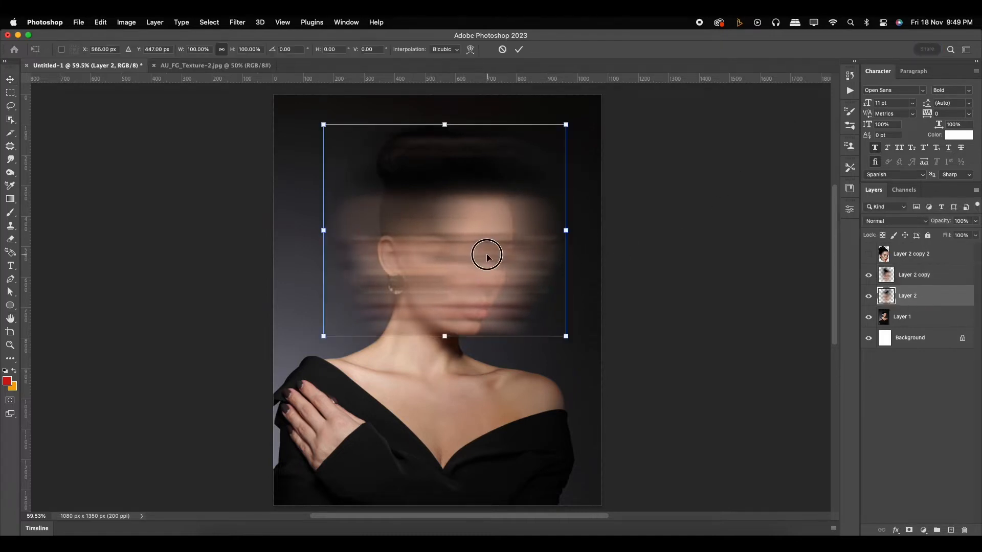
{"action": "left_click_drag", "start_coordinate": [486, 254], "coordinate": [465, 257]}
{"action": "key", "text": "Return"}
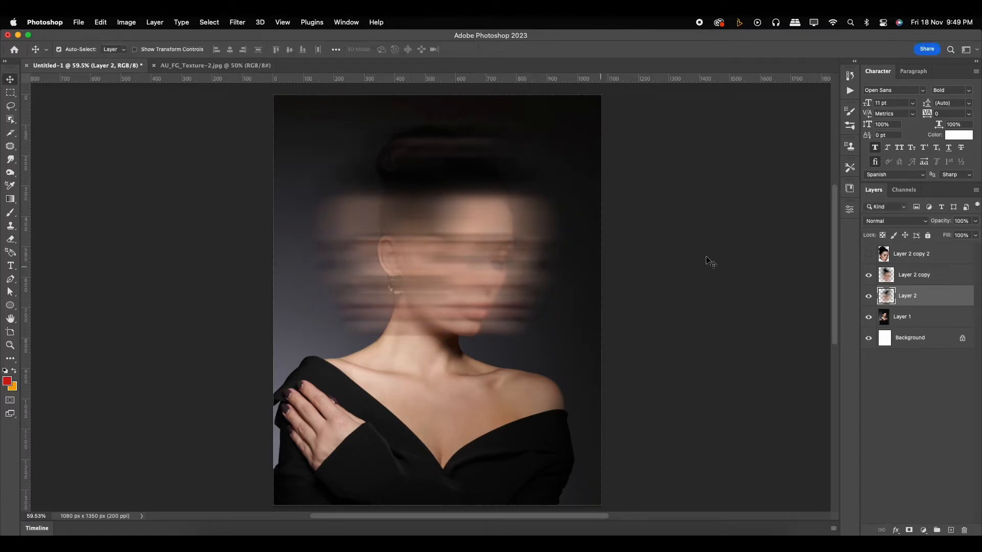
Group Layer 2 and Layer 2 copy and add a layer mask to the group
{"action": "left_click", "coordinate": [929, 282], "text": "shift"}
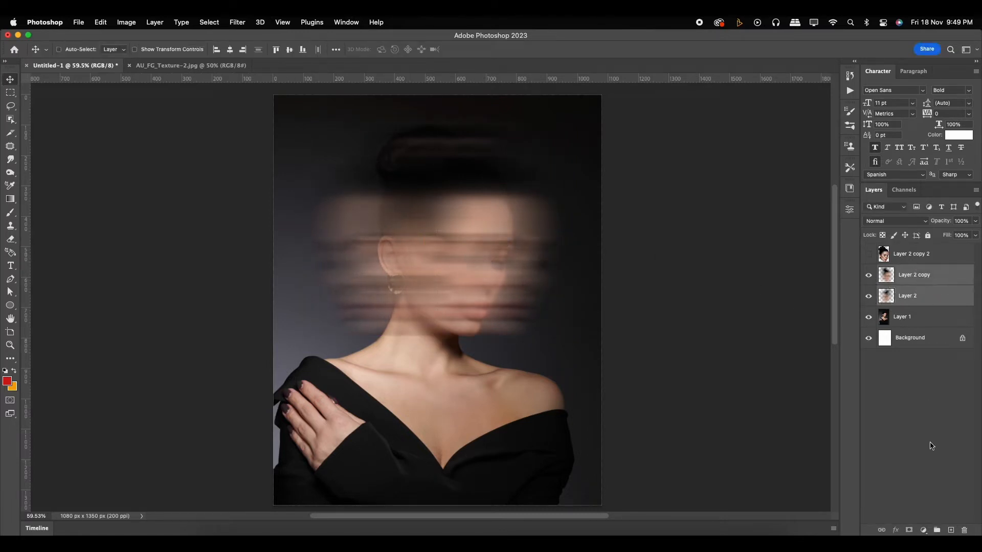
{"action": "key", "text": "ctrl+g"}
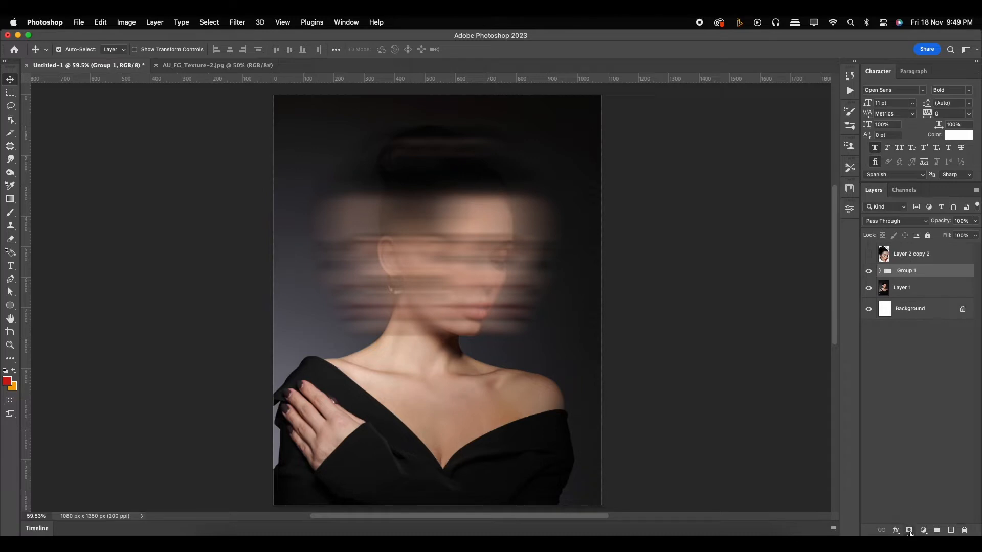
{"action": "left_click", "coordinate": [909, 530]}
Paint black on the group's mask over the face with a soft brush, first at 18% and then at 5% opacity, to partly reveal her features
{"action": "key", "text": "b"}
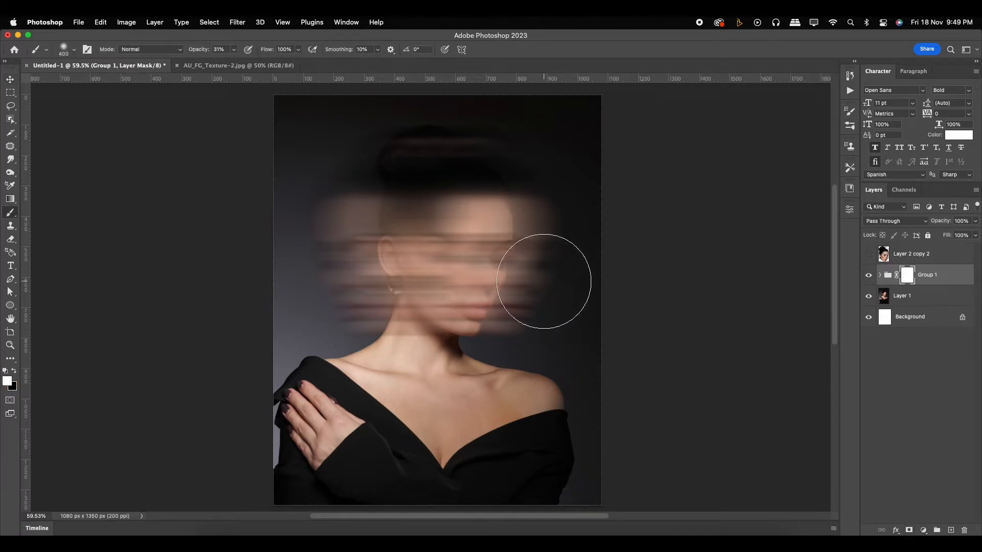
{"action": "key", "text": "x"}
{"action": "mouse_move", "coordinate": [453, 246]}
{"action": "left_mouse_down"}
{"action": "mouse_move", "coordinate": [449, 235]}
{"action": "mouse_move", "coordinate": [491, 264]}
{"action": "left_mouse_up"}
{"action": "key", "text": "super+z"}
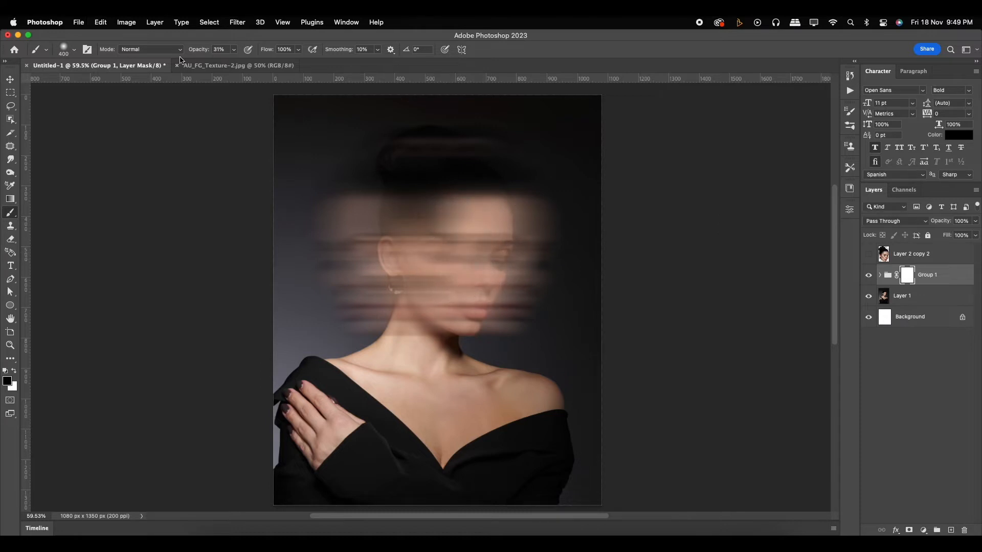
{"action": "left_click_drag", "start_coordinate": [235, 53], "coordinate": [229, 63]}
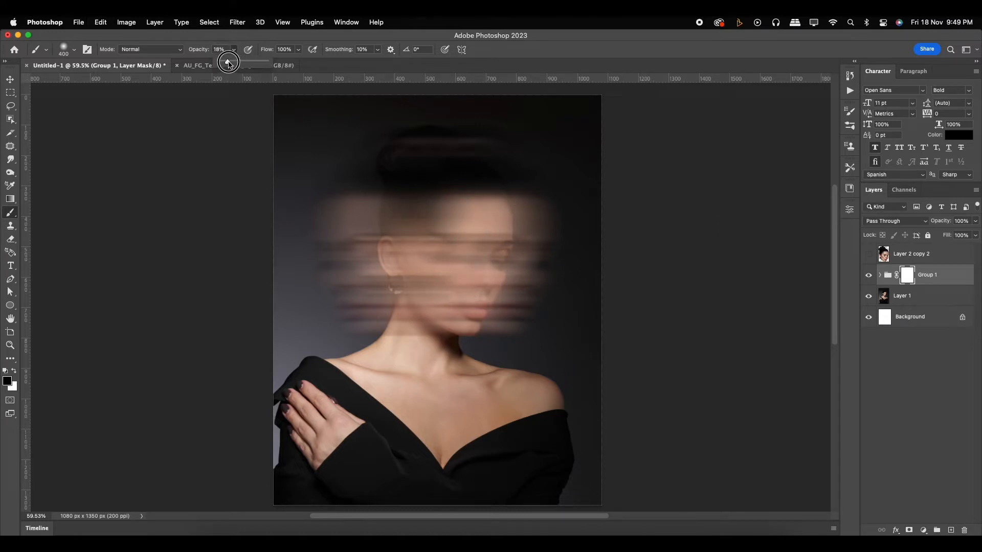
{"action": "mouse_move", "coordinate": [478, 213]}
{"action": "left_mouse_down"}
{"action": "mouse_move", "coordinate": [470, 231]}
{"action": "mouse_move", "coordinate": [460, 327]}
{"action": "left_mouse_up"}
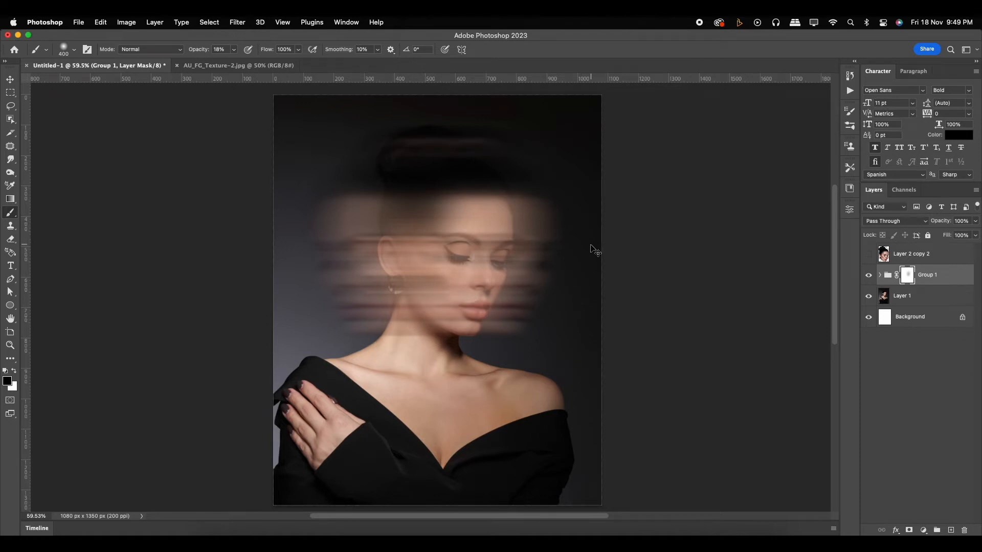
{"action": "left_click_drag", "start_coordinate": [233, 55], "coordinate": [227, 62]}
{"action": "mouse_move", "coordinate": [475, 299]}
{"action": "left_mouse_down"}
{"action": "mouse_move", "coordinate": [488, 267]}
{"action": "mouse_move", "coordinate": [471, 322]}
{"action": "mouse_move", "coordinate": [425, 316]}
{"action": "left_mouse_up"}
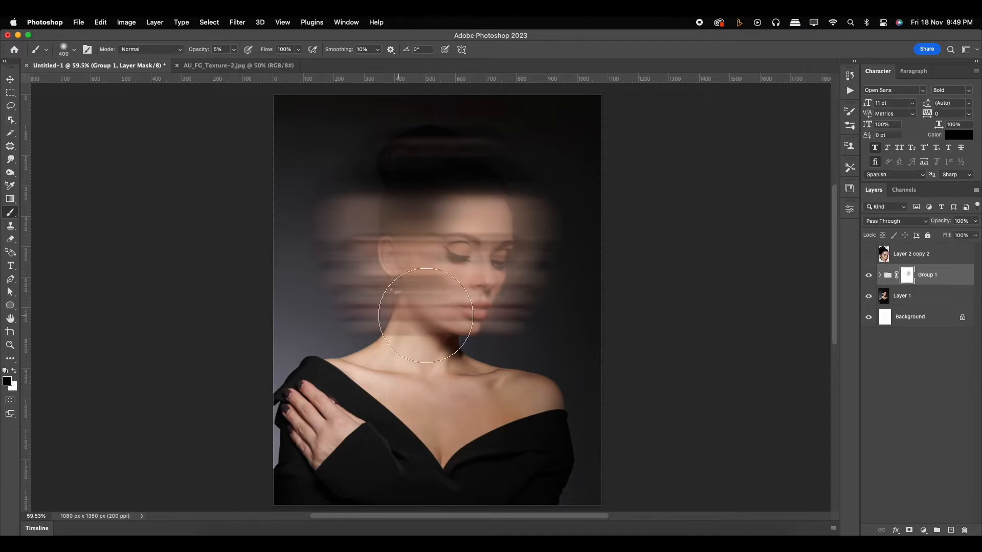
Examine what each blurred head layer in Group 1 contributes by switching its visibility off and on
{"action": "left_click", "coordinate": [942, 281]}
{"action": "left_click", "coordinate": [880, 277]}
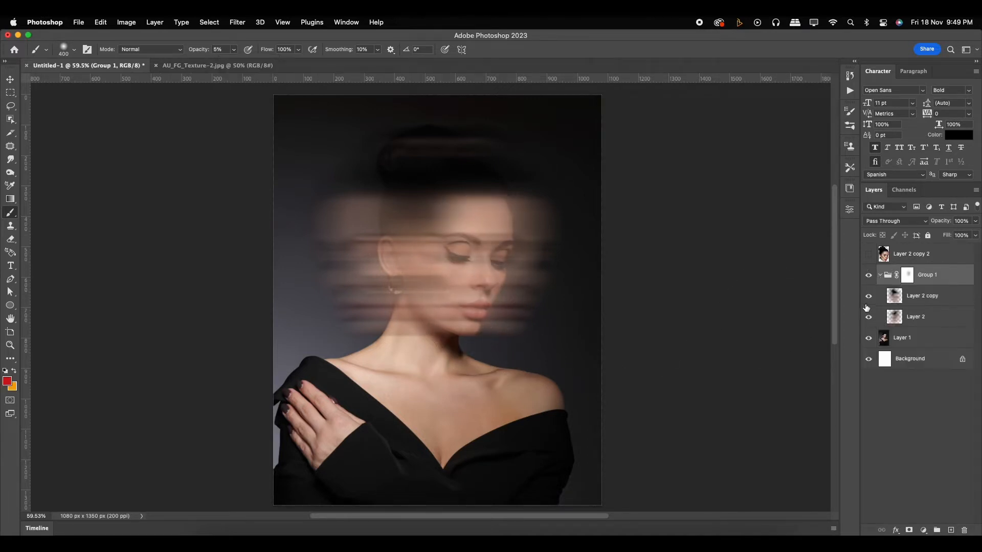
{"action": "left_click", "coordinate": [868, 296]}
{"action": "left_click", "coordinate": [868, 296]}
{"action": "left_click", "coordinate": [869, 322]}
{"action": "left_click", "coordinate": [870, 321]}
{"action": "left_click", "coordinate": [880, 276]}
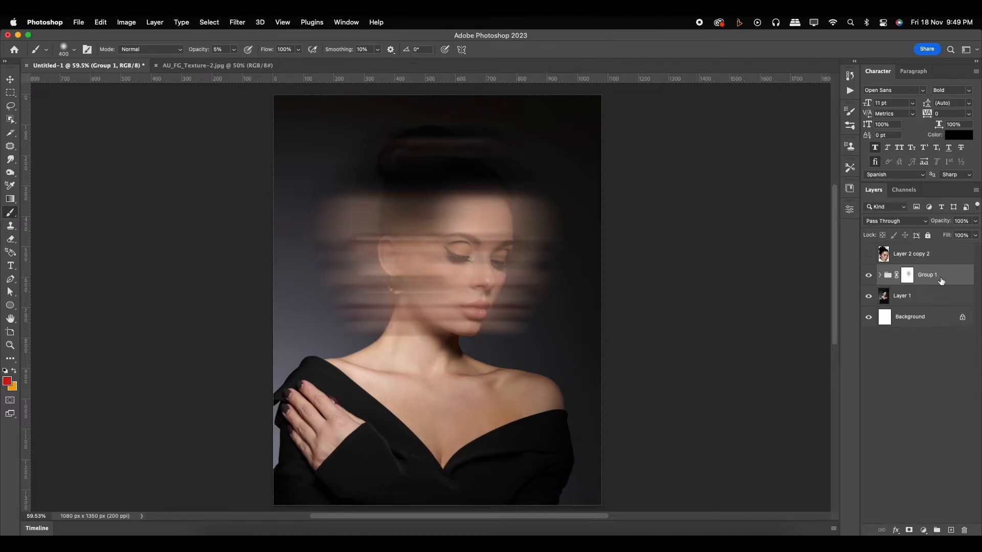
Narrow Group 1 evenly from both sides to about 94% width with a transform, keeping its full height
{"action": "key", "text": "super+t"}
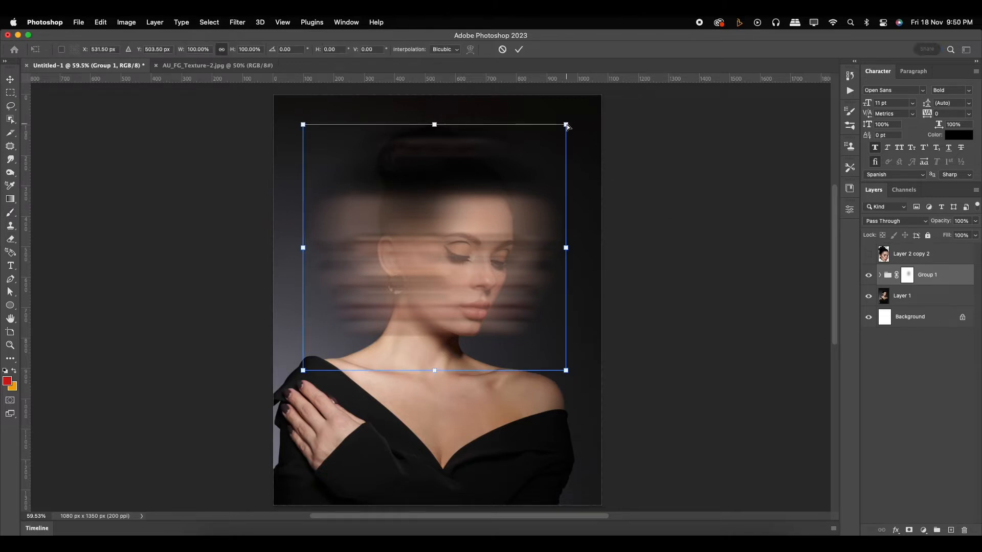
{"action": "left_click_drag", "start_coordinate": [567, 125], "coordinate": [557, 125]}
{"action": "left_click_drag", "start_coordinate": [565, 370], "coordinate": [559, 370]}
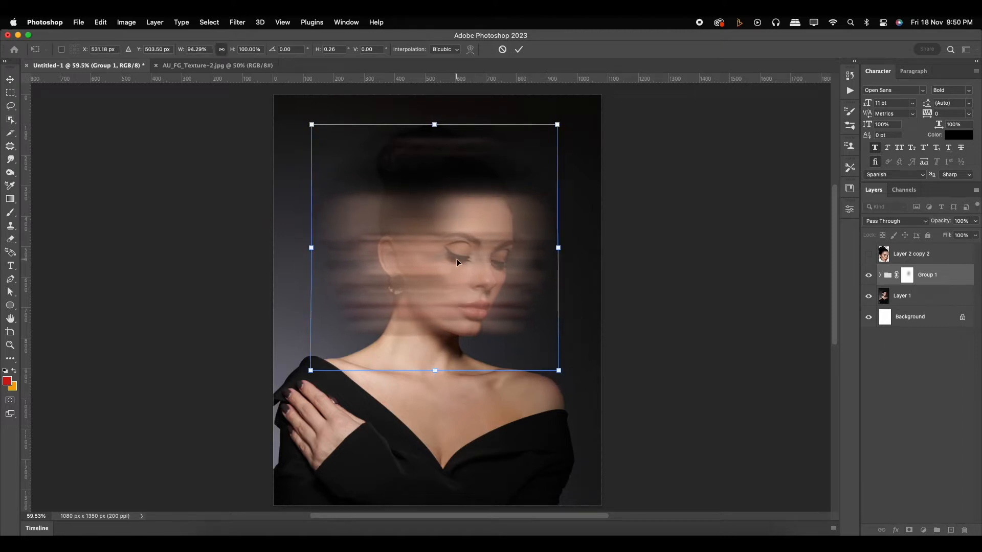
{"action": "key", "text": "Return"}
{"action": "key", "text": "b"}
{"action": "left_click", "coordinate": [7, 78]}
{"action": "scroll", "coordinate": [410, 283], "scroll_direction": "down", "scroll_amount": 3}
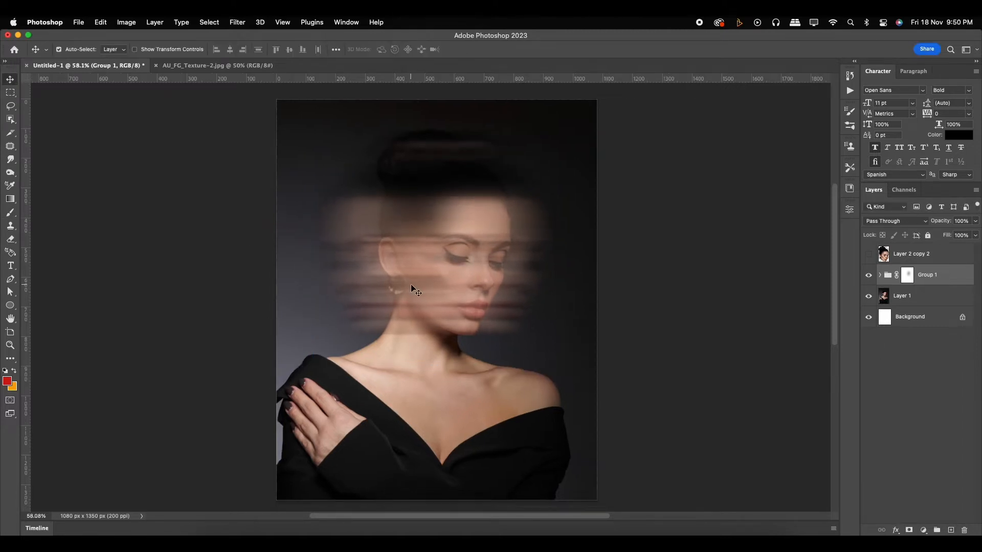
Try a slightly lower opacity on Group 1
{"action": "scroll", "coordinate": [427, 300], "scroll_direction": "down", "scroll_amount": 1}
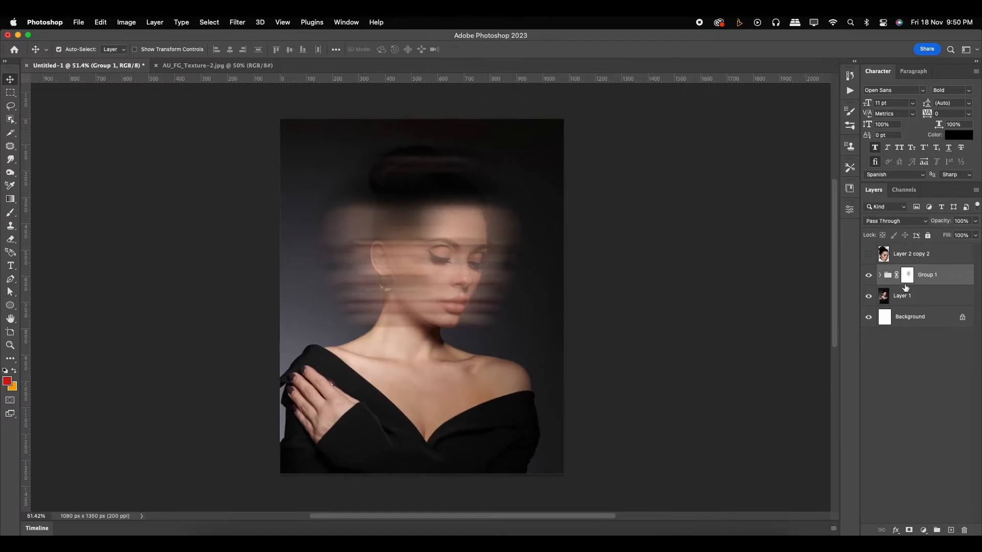
{"action": "left_click", "coordinate": [975, 221]}
{"action": "left_click_drag", "start_coordinate": [974, 234], "coordinate": [968, 234]}
Delete the hidden Layer 2 copy 2 and stamp all visible layers into a new layer above Group 1
{"action": "left_click", "coordinate": [930, 260]}
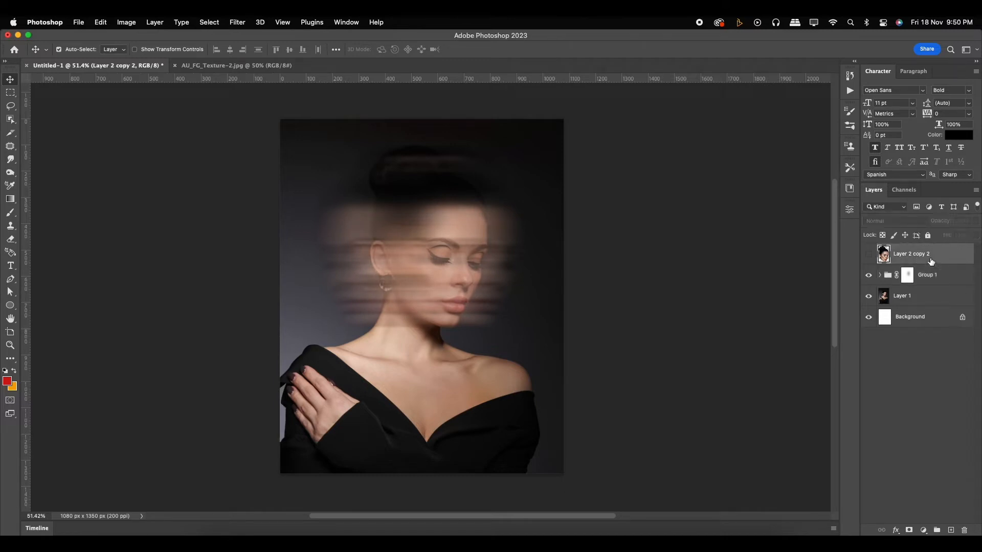
{"action": "key", "text": "BackSpace"}
{"action": "left_click", "coordinate": [969, 257]}
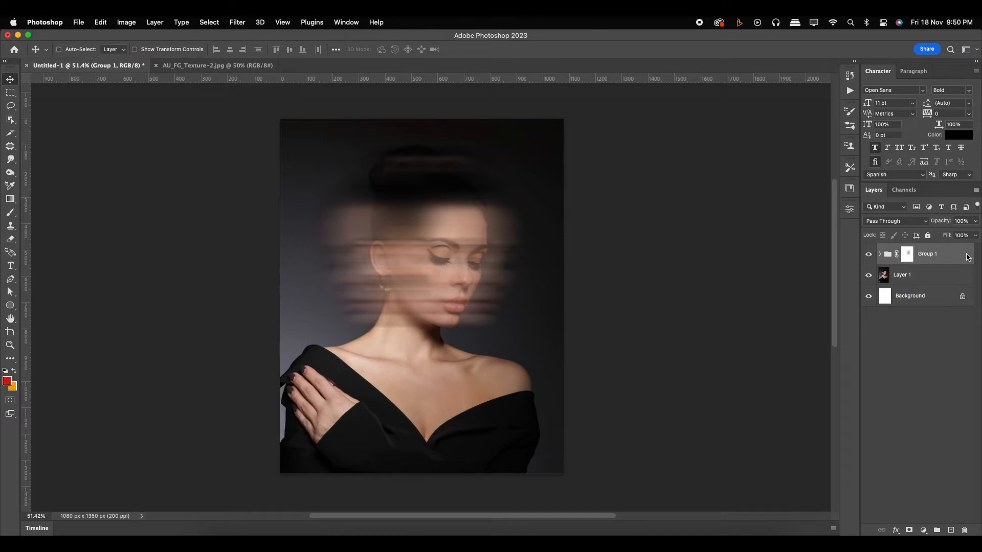
{"action": "key", "text": "super+alt+shift+e"}
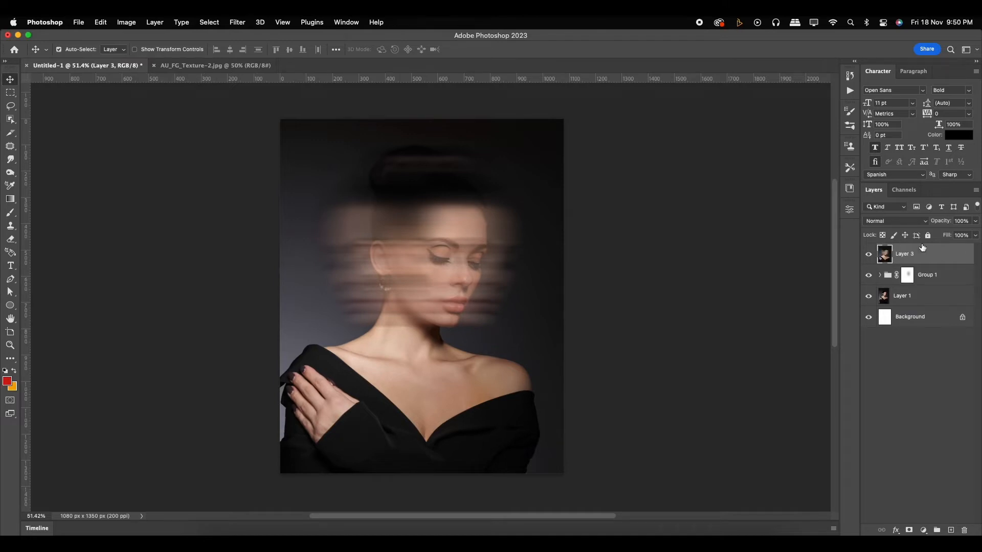
Open the Camera Raw filter on the stamped layer and add a small amount of grain
{"action": "left_click", "coordinate": [237, 22]}
{"action": "left_click", "coordinate": [268, 99]}
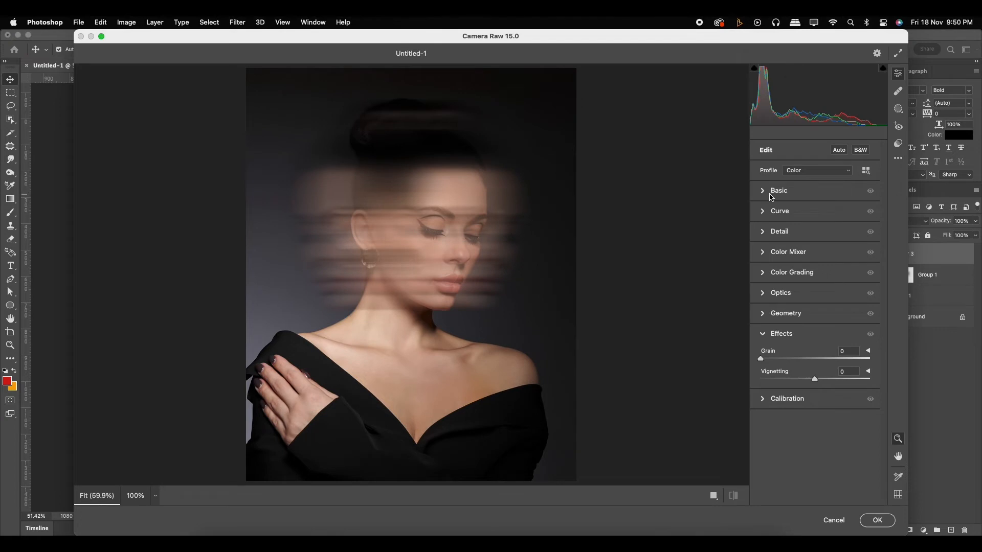
{"action": "left_click_drag", "start_coordinate": [762, 359], "coordinate": [775, 360]}
{"action": "left_click", "coordinate": [762, 190]}
{"action": "left_click", "coordinate": [761, 191]}
Color-grade darkened shadows toward teal-blue, highlights toward orange with luminance 12, and midtones to hue 181, saturation 4
{"action": "left_click", "coordinate": [767, 272]}
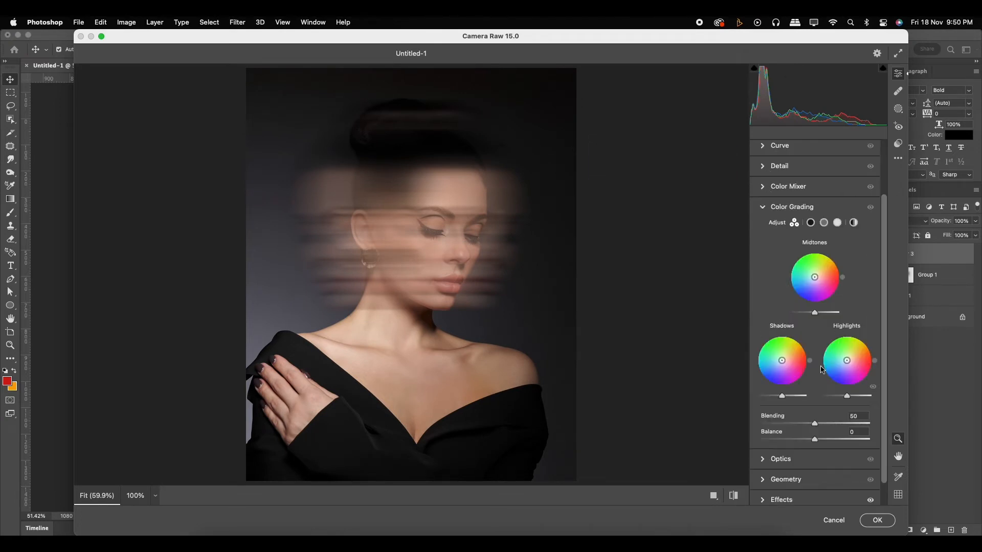
{"action": "left_click_drag", "start_coordinate": [781, 361], "coordinate": [772, 362]}
{"action": "left_click_drag", "start_coordinate": [782, 395], "coordinate": [777, 396]}
{"action": "left_click_drag", "start_coordinate": [848, 397], "coordinate": [849, 397]}
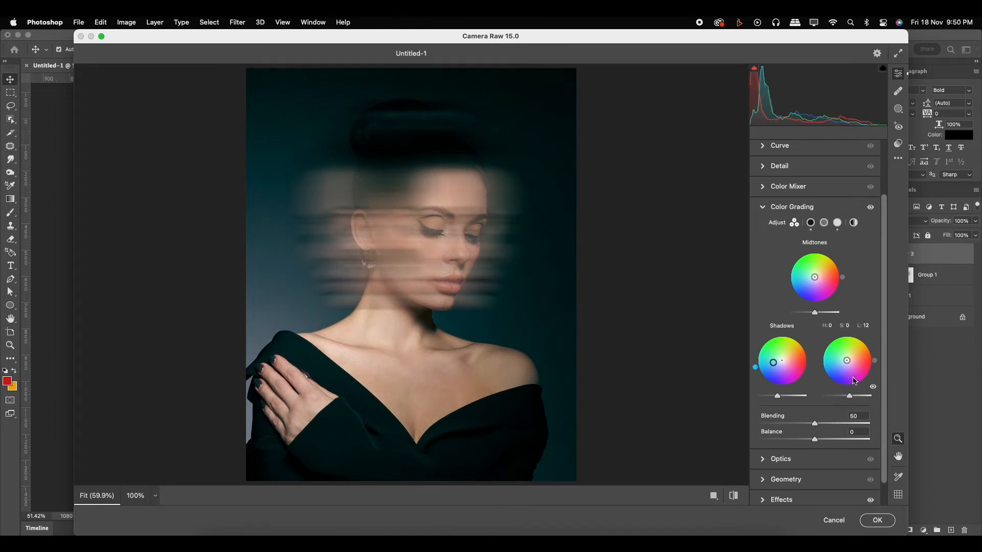
{"action": "left_click_drag", "start_coordinate": [847, 361], "coordinate": [851, 358]}
{"action": "left_click_drag", "start_coordinate": [815, 278], "coordinate": [813, 277]}
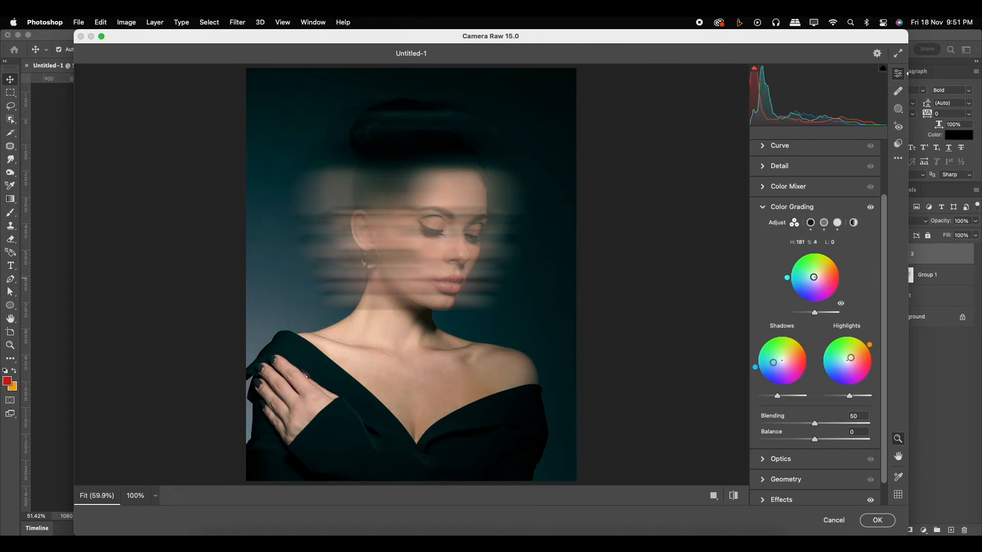
{"action": "left_click_drag", "start_coordinate": [777, 396], "coordinate": [776, 398]}
Fine-tune individual color ranges of the portrait in the Color Mixer with small slider shifts
{"action": "left_click", "coordinate": [783, 187]}
{"action": "left_click", "coordinate": [826, 284]}
{"action": "left_click_drag", "start_coordinate": [815, 308], "coordinate": [796, 325]}
{"action": "left_click", "coordinate": [764, 192]}
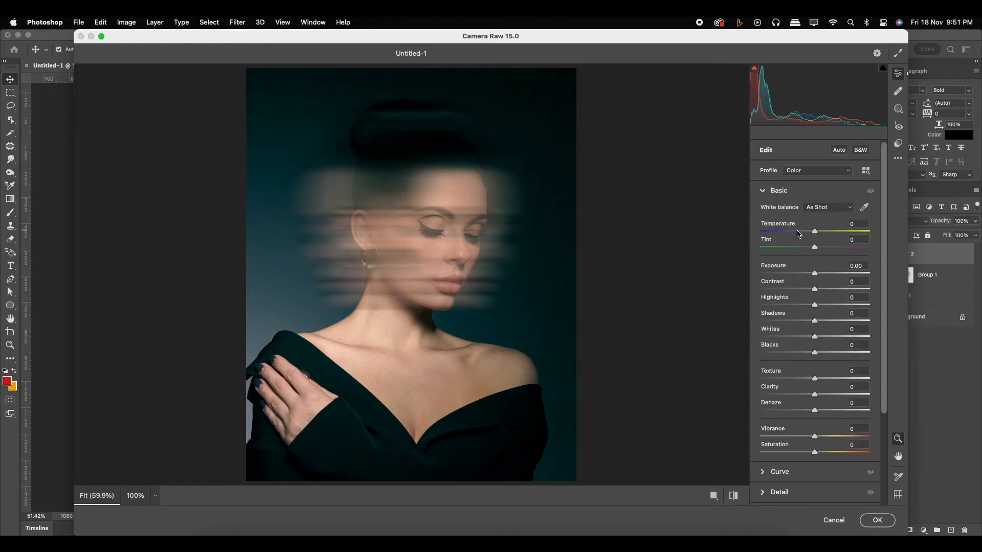
{"action": "left_click", "coordinate": [777, 191]}
{"action": "left_click", "coordinate": [784, 252]}
{"action": "left_click", "coordinate": [776, 285]}
{"action": "left_click_drag", "start_coordinate": [815, 326], "coordinate": [811, 339]}
Set Exposure -0.05, Contrast +5, Highlights -8, Shadows +6, Whites -6, Blacks +8, Vibrance -11 and Saturation -8
{"action": "left_click", "coordinate": [803, 191]}
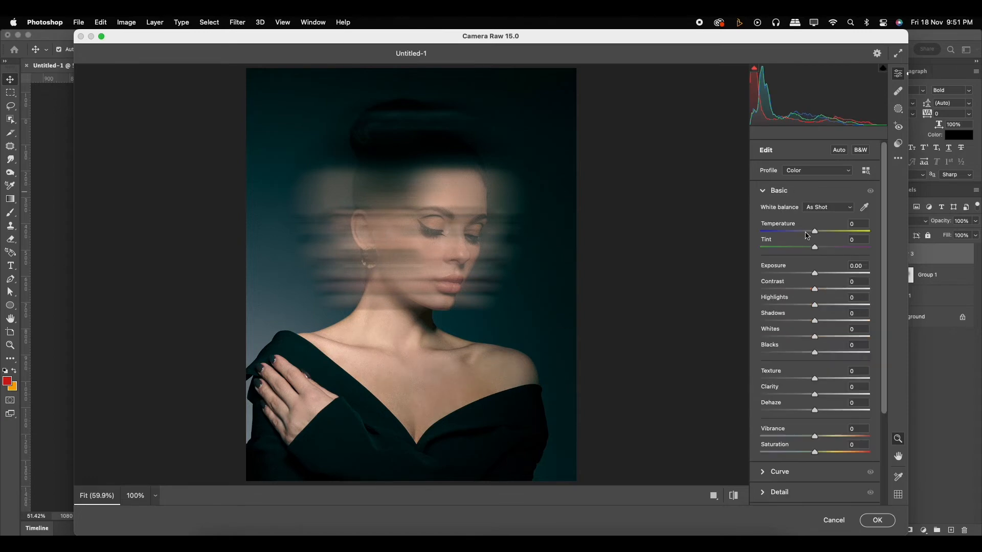
{"action": "left_click_drag", "start_coordinate": [817, 289], "coordinate": [815, 364]}
{"action": "scroll", "coordinate": [820, 346], "scroll_direction": "down", "scroll_amount": 3}
{"action": "scroll", "coordinate": [813, 371], "scroll_direction": "down", "scroll_amount": 2}
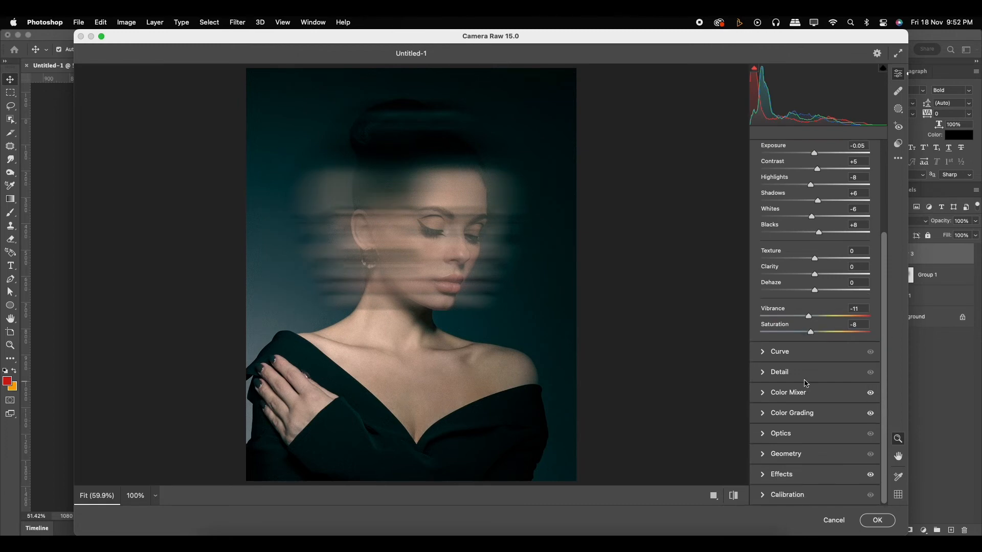
Set Noise Reduction to 26 in the Detail settings, keeping Sharpening at 0
{"action": "left_click", "coordinate": [805, 380]}
{"action": "left_click_drag", "start_coordinate": [761, 257], "coordinate": [734, 256]}
{"action": "left_click_drag", "start_coordinate": [823, 278], "coordinate": [790, 277]}
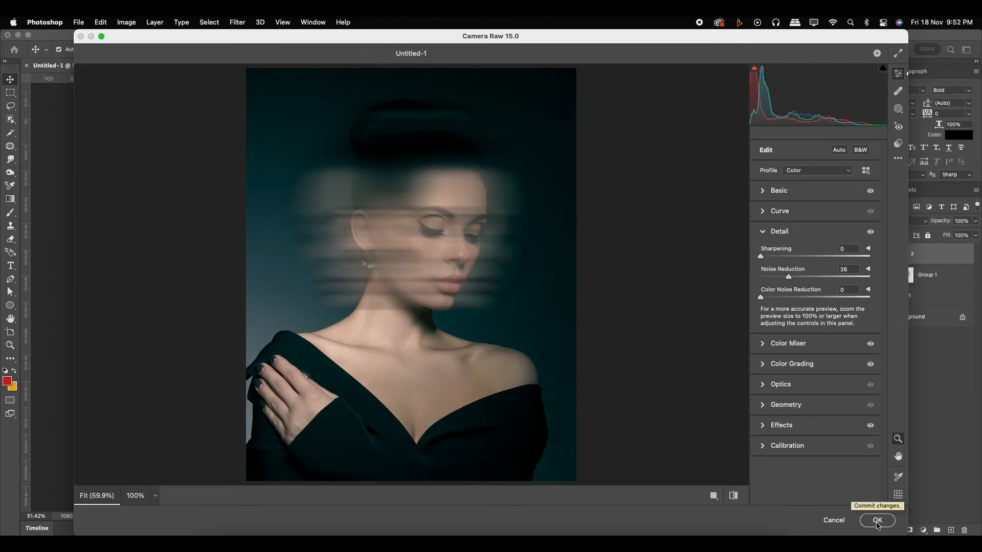
Apply 90's Presets 07 from the 90 S preset group, try its amount at 59 and reset it to 100
{"action": "left_click", "coordinate": [899, 145]}
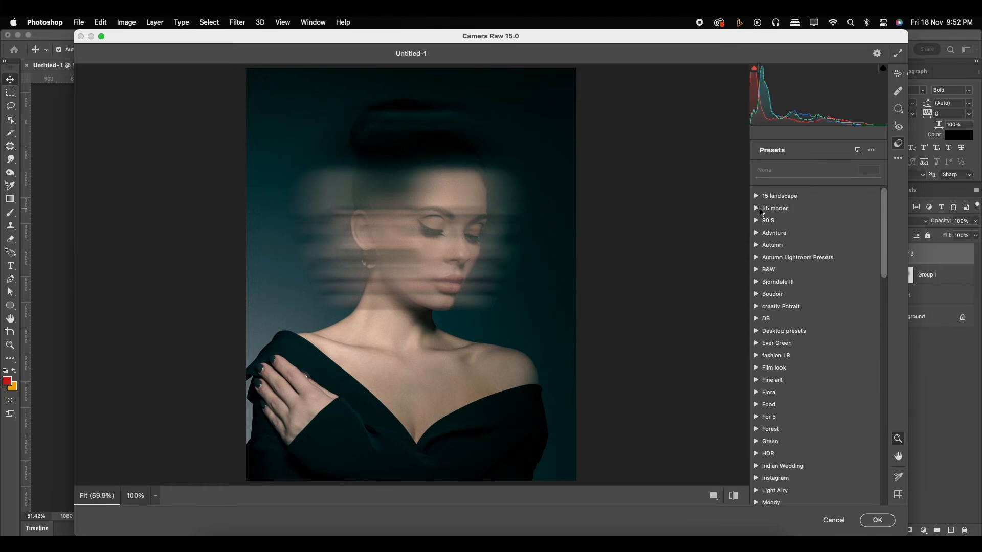
{"action": "left_click", "coordinate": [761, 210]}
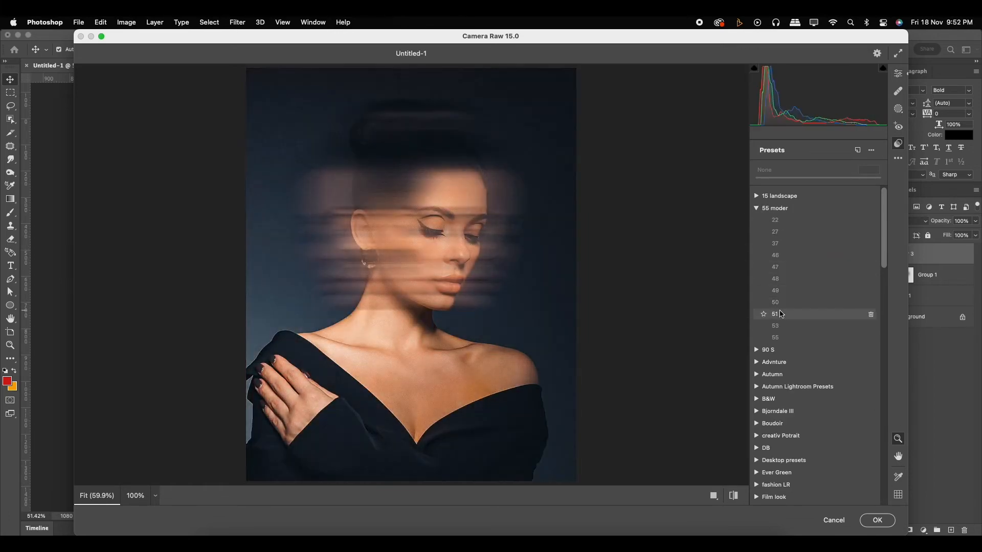
{"action": "left_click", "coordinate": [764, 350]}
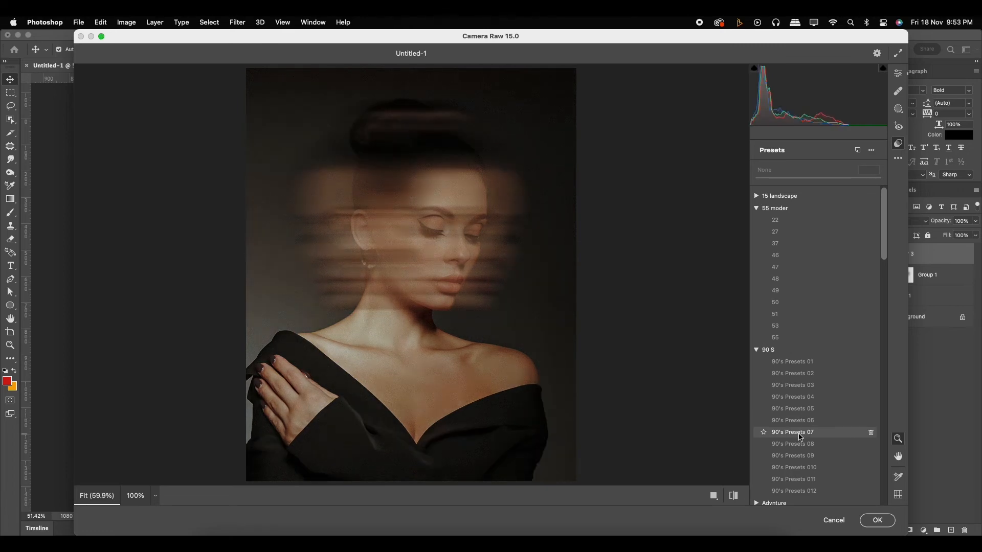
{"action": "left_click", "coordinate": [801, 437]}
{"action": "left_click", "coordinate": [756, 208]}
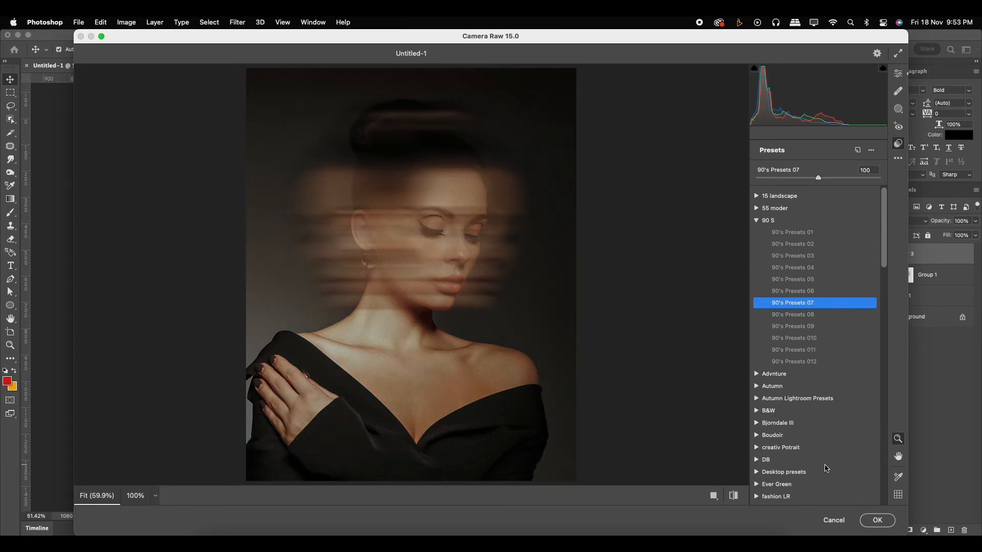
{"action": "left_click_drag", "start_coordinate": [818, 177], "coordinate": [794, 177]}
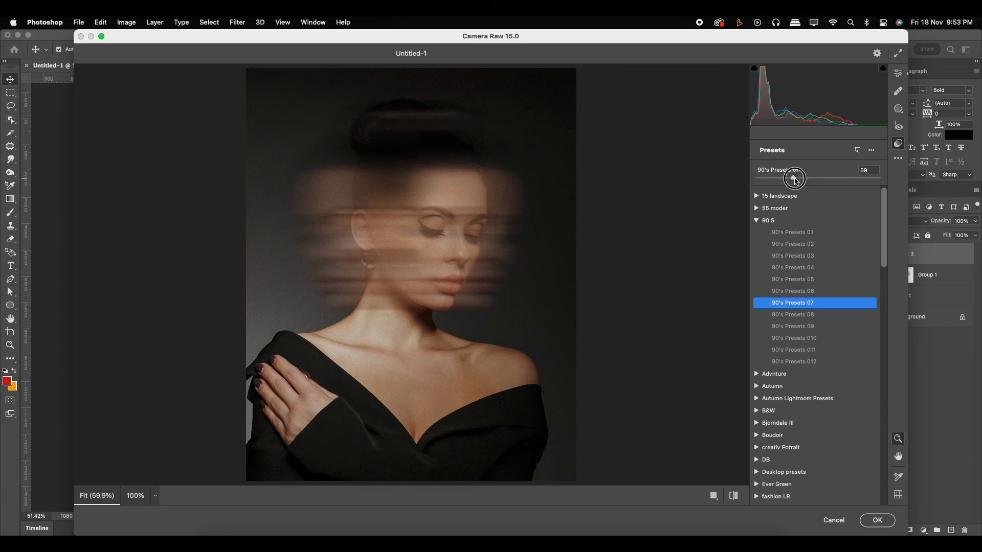
{"action": "double_click", "coordinate": [794, 178]}
{"action": "left_click", "coordinate": [757, 221]}
Compare the preset look with the original settings by switching between the before and after views
{"action": "left_click", "coordinate": [733, 497]}
{"action": "left_click", "coordinate": [733, 497]}
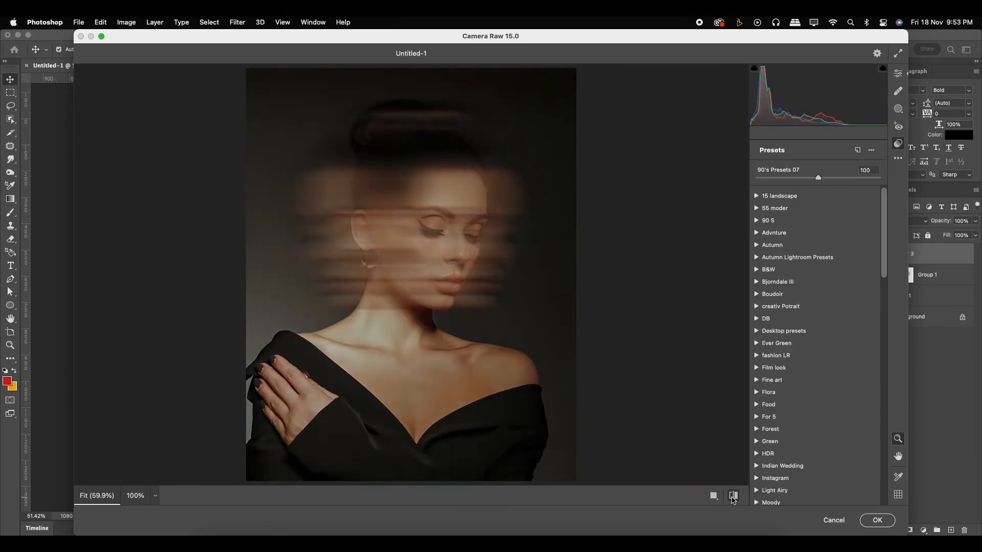
{"action": "left_click", "coordinate": [733, 497]}
{"action": "left_click", "coordinate": [733, 497]}
{"action": "left_click", "coordinate": [733, 495]}
Undo the application of 90's Presets 07 to return to the teal color grade
{"action": "left_click_drag", "start_coordinate": [885, 204], "coordinate": [878, 216]}
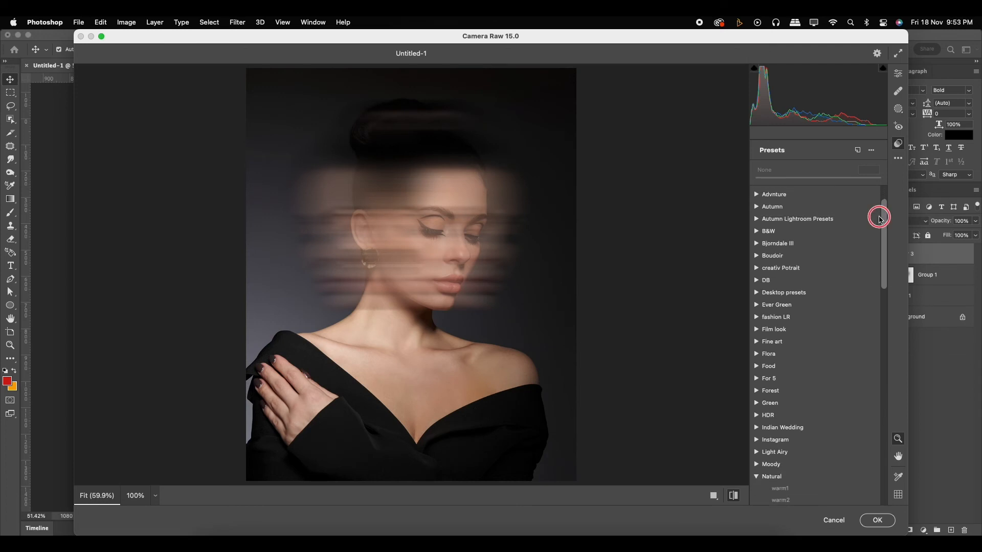
{"action": "key", "text": "super+z"}
{"action": "key", "text": "super+z"}
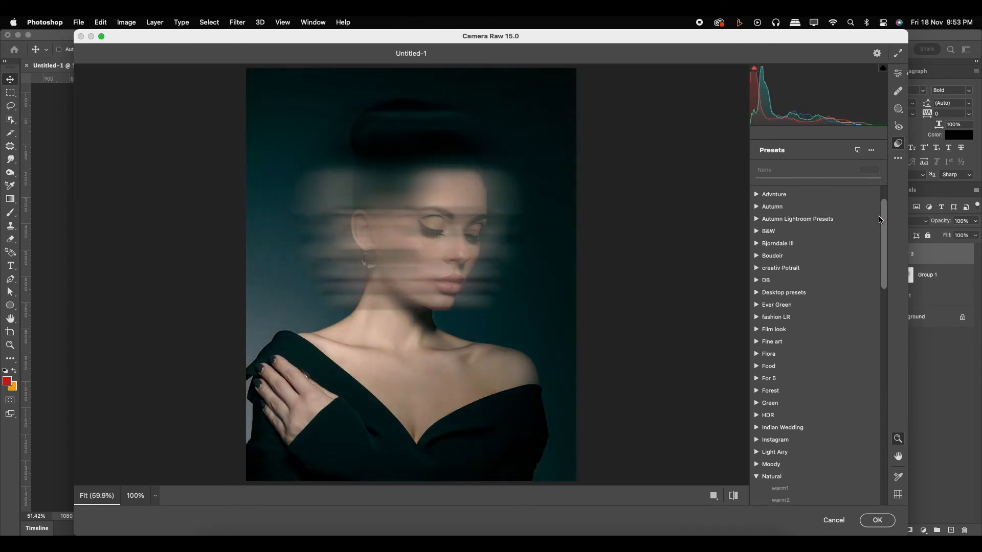
Preview the 90 S presets against the current Basic settings and apply 90's Presets 05 at an amount of 100
{"action": "scroll", "coordinate": [883, 217], "scroll_direction": "up", "scroll_amount": 3}
{"action": "left_click", "coordinate": [769, 220]}
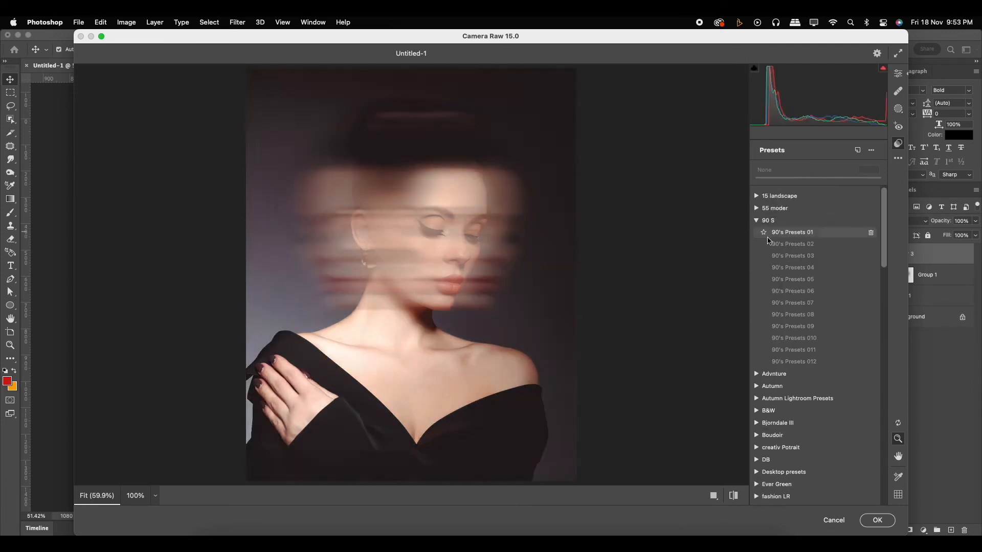
{"action": "left_click", "coordinate": [785, 290]}
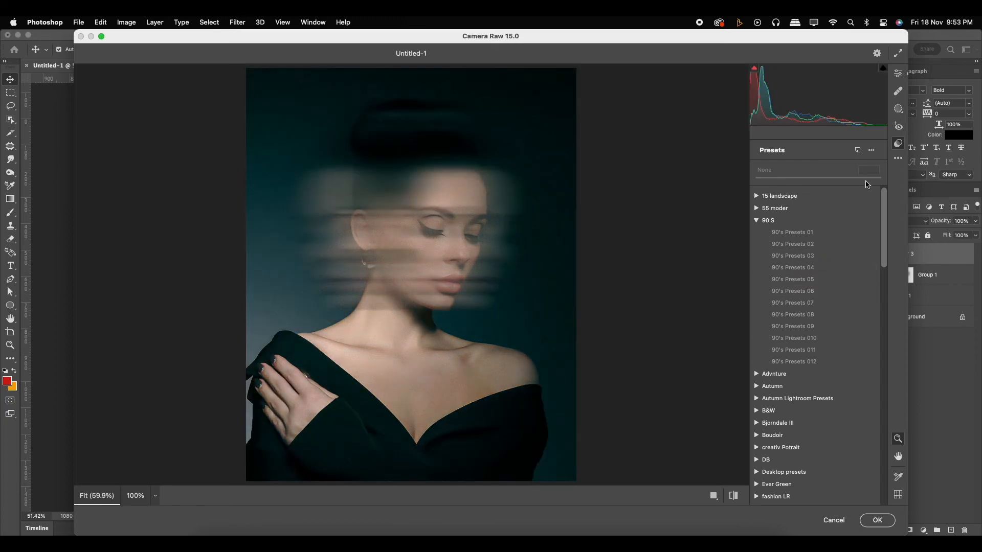
{"action": "left_click", "coordinate": [898, 74]}
{"action": "left_click", "coordinate": [779, 190]}
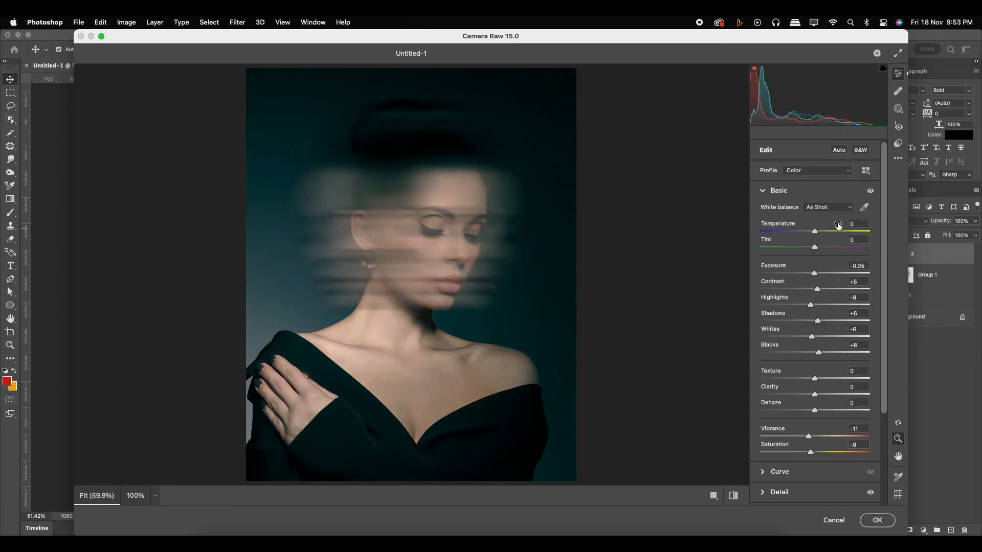
{"action": "left_click", "coordinate": [898, 143]}
{"action": "left_click", "coordinate": [816, 271]}
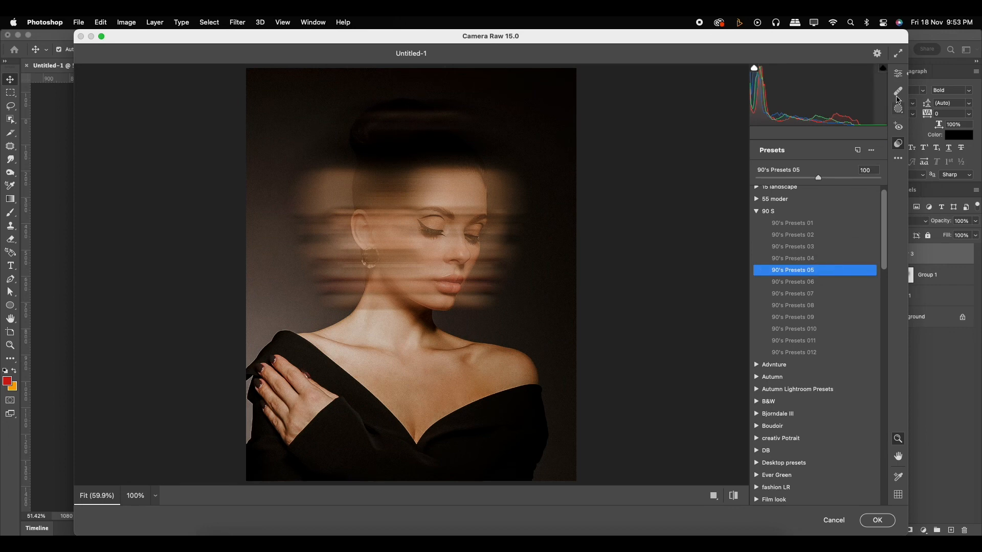
Set Highlights to -55, Shadows to -11 and Blacks to -1, and apply the Camera Raw filter
{"action": "left_click", "coordinate": [898, 74]}
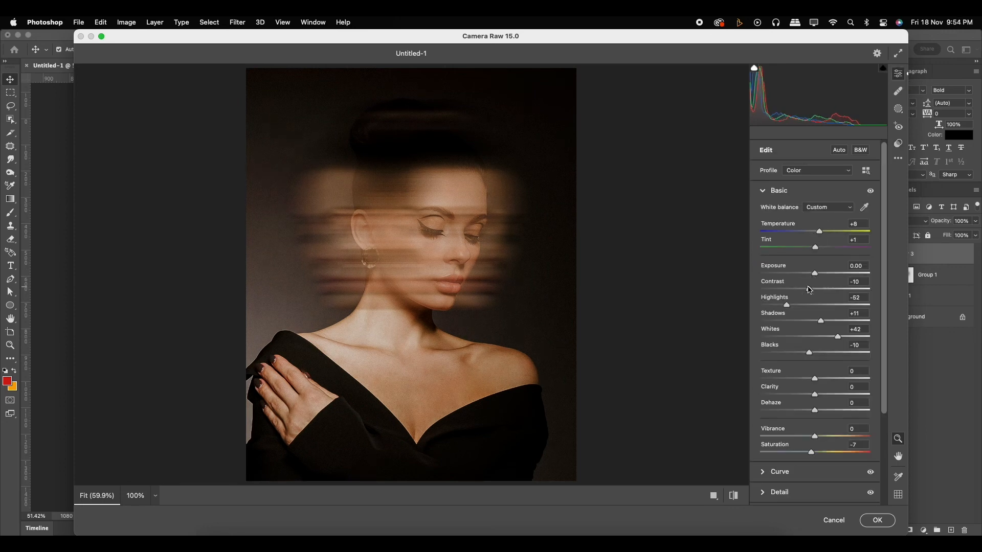
{"action": "left_click_drag", "start_coordinate": [821, 321], "coordinate": [814, 353]}
{"action": "left_click_drag", "start_coordinate": [797, 321], "coordinate": [809, 322]}
{"action": "left_click_drag", "start_coordinate": [787, 305], "coordinate": [784, 305]}
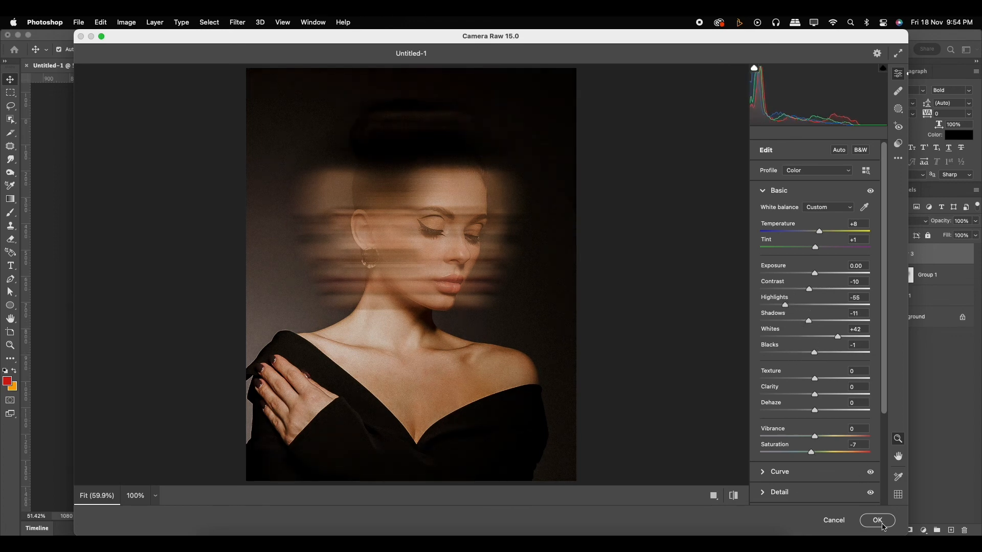
{"action": "left_click", "coordinate": [878, 521]}
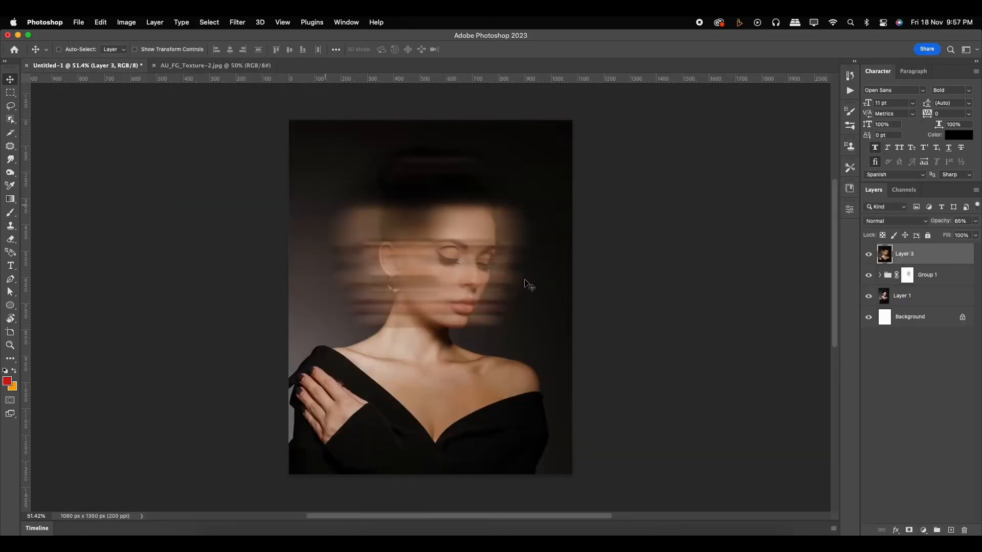
Paste the copied dust-and-scratches texture above Layer 3 and scale it to cover the whole canvas
{"action": "key", "text": "super+v"}
{"action": "key", "text": "super+t"}
{"action": "left_click_drag", "start_coordinate": [287, 122], "coordinate": [224, 88]}
{"action": "key", "text": "Return"}
Set the texture layer's blend mode to Screen and opacity to 58%, checking its effect with visibility off and on
{"action": "left_click", "coordinate": [895, 221]}
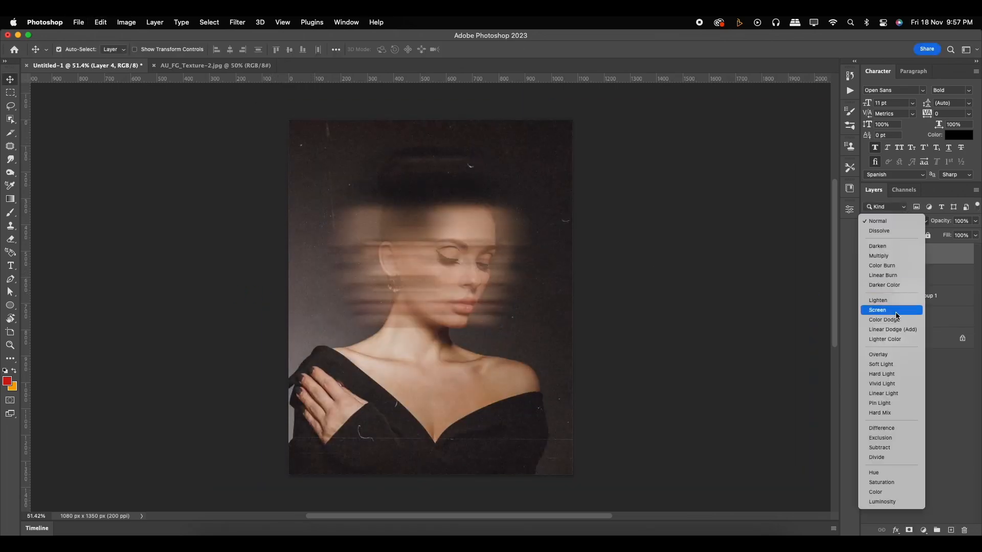
{"action": "left_click", "coordinate": [896, 313]}
{"action": "left_click", "coordinate": [975, 220]}
{"action": "left_click_drag", "start_coordinate": [975, 233], "coordinate": [956, 238]}
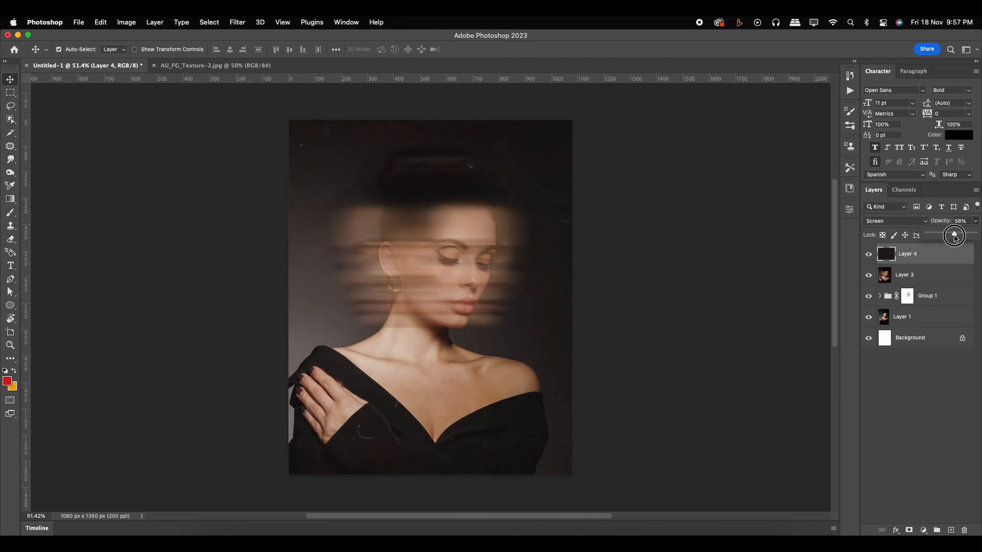
{"action": "left_click", "coordinate": [868, 256]}
{"action": "left_click", "coordinate": [867, 256]}
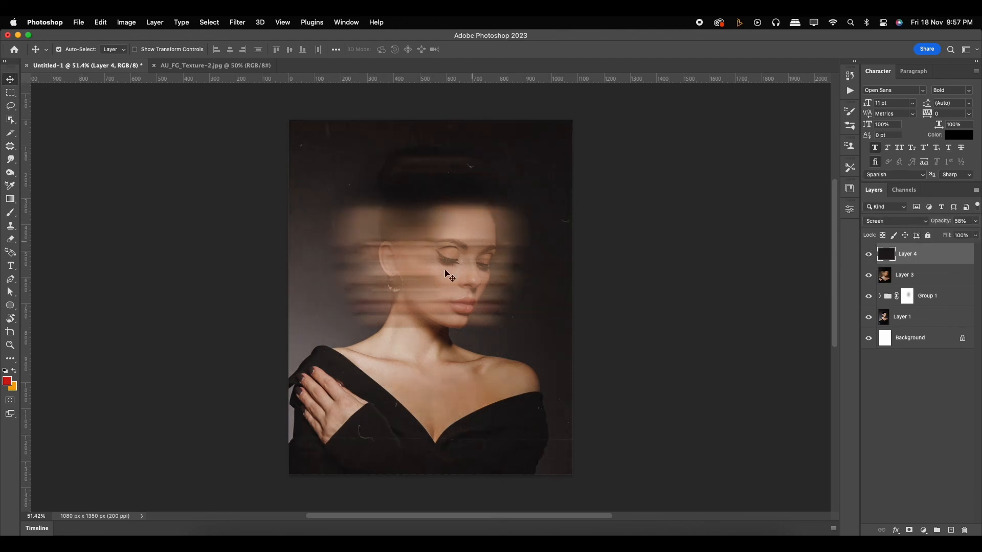